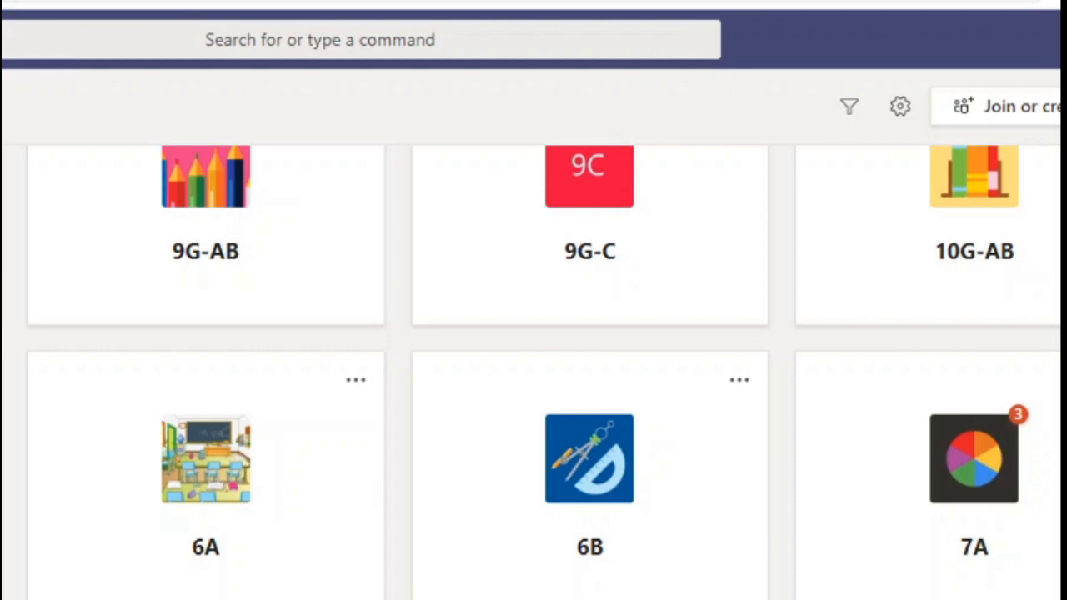
Step: Open the 7A team's Class Notebook and go to the untitled page in the Maths_Notes section
{"action": "left_click", "coordinate": [1003, 491]}
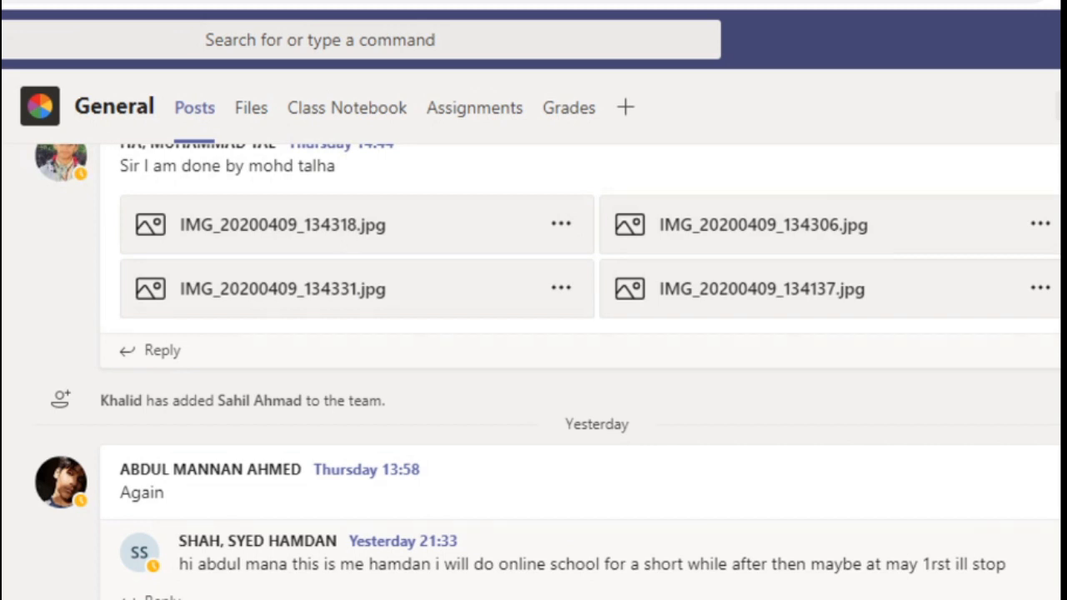
{"action": "left_click", "coordinate": [367, 122]}
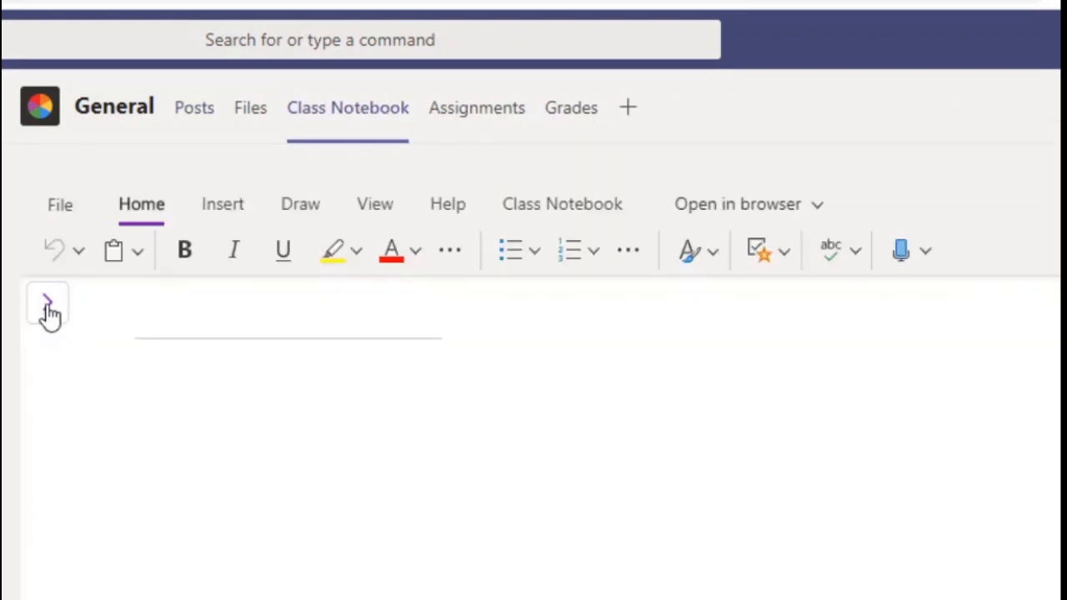
{"action": "left_click", "coordinate": [48, 306]}
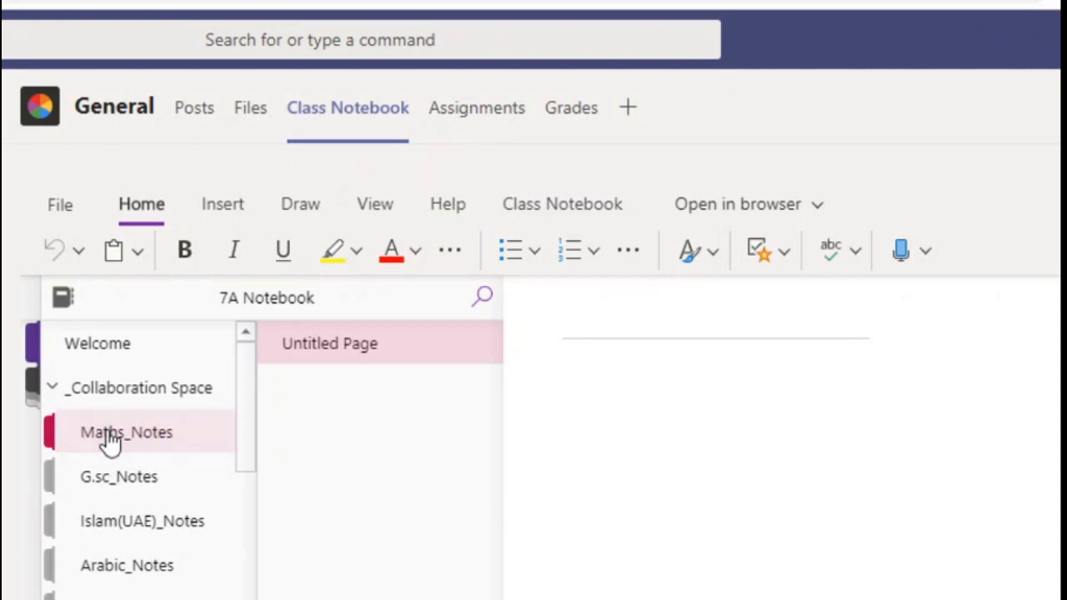
{"action": "left_click", "coordinate": [929, 446]}
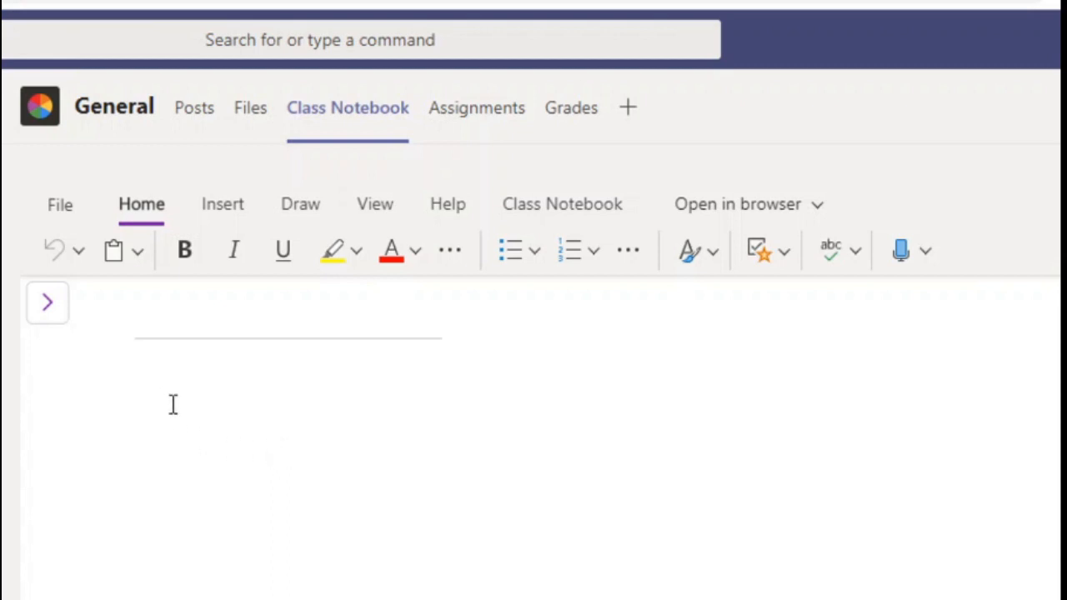
Step: Handwrite the equation 3 + 5 = 8 on the blank page with the black pen
{"action": "left_click", "coordinate": [302, 208]}
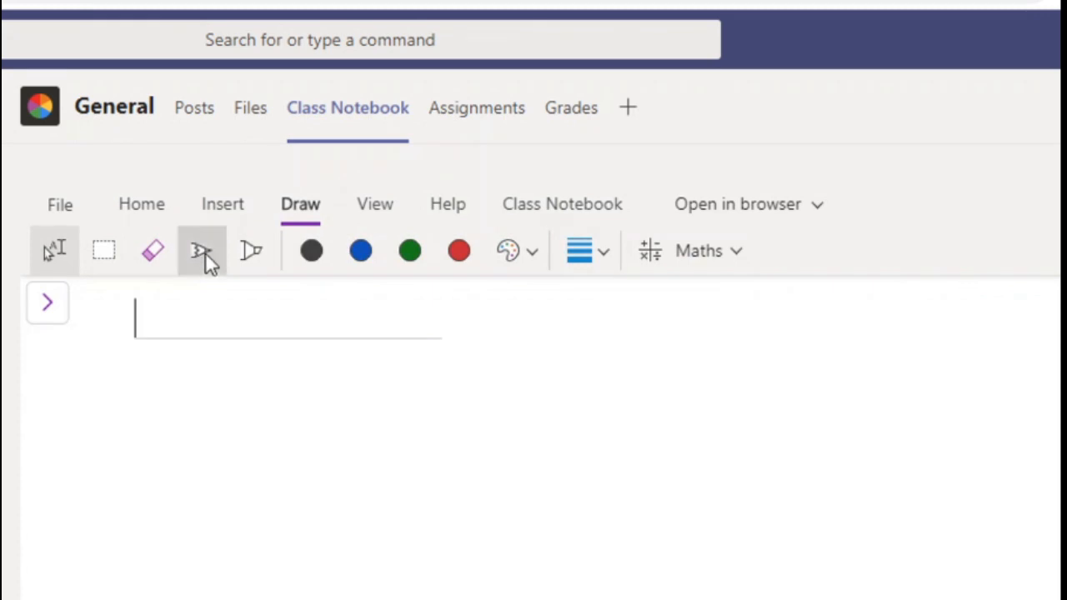
{"action": "left_click", "coordinate": [206, 254]}
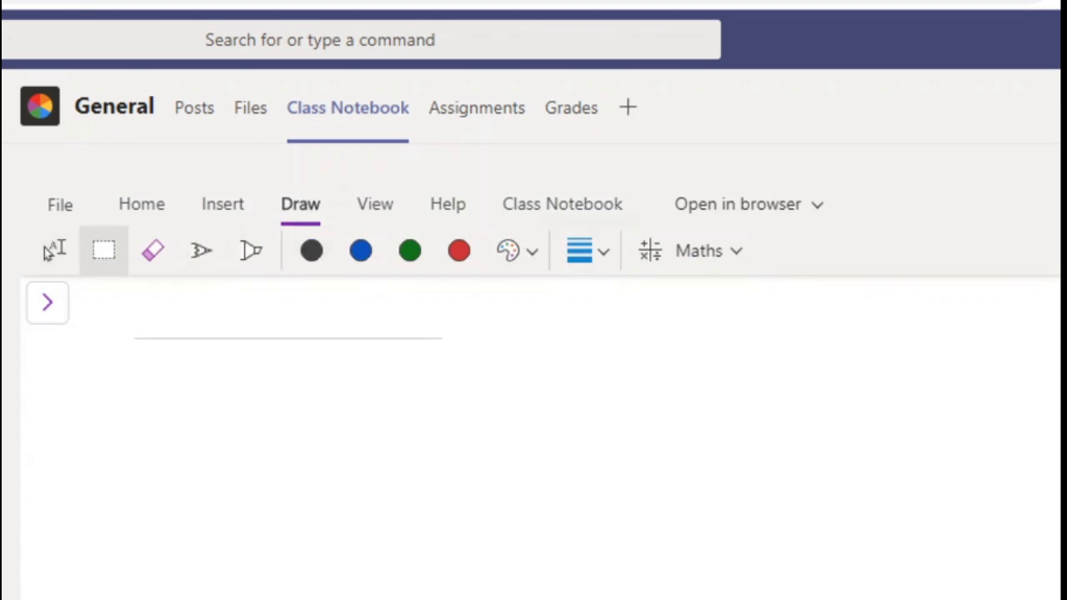
{"action": "left_click", "coordinate": [204, 253]}
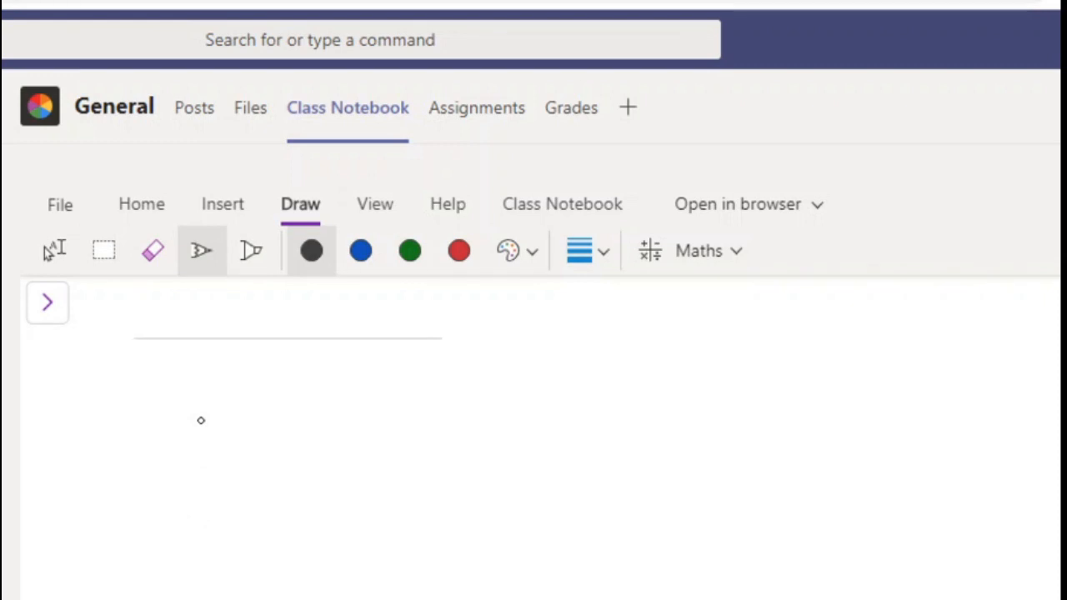
{"action": "mouse_move", "coordinate": [204, 406]}
{"action": "left_mouse_down"}
{"action": "mouse_move", "coordinate": [221, 426]}
{"action": "mouse_move", "coordinate": [211, 450]}
{"action": "left_mouse_up"}
{"action": "mouse_move", "coordinate": [260, 425]}
{"action": "left_mouse_down"}
{"action": "mouse_move", "coordinate": [313, 413]}
{"action": "mouse_move", "coordinate": [296, 448]}
{"action": "left_mouse_up"}
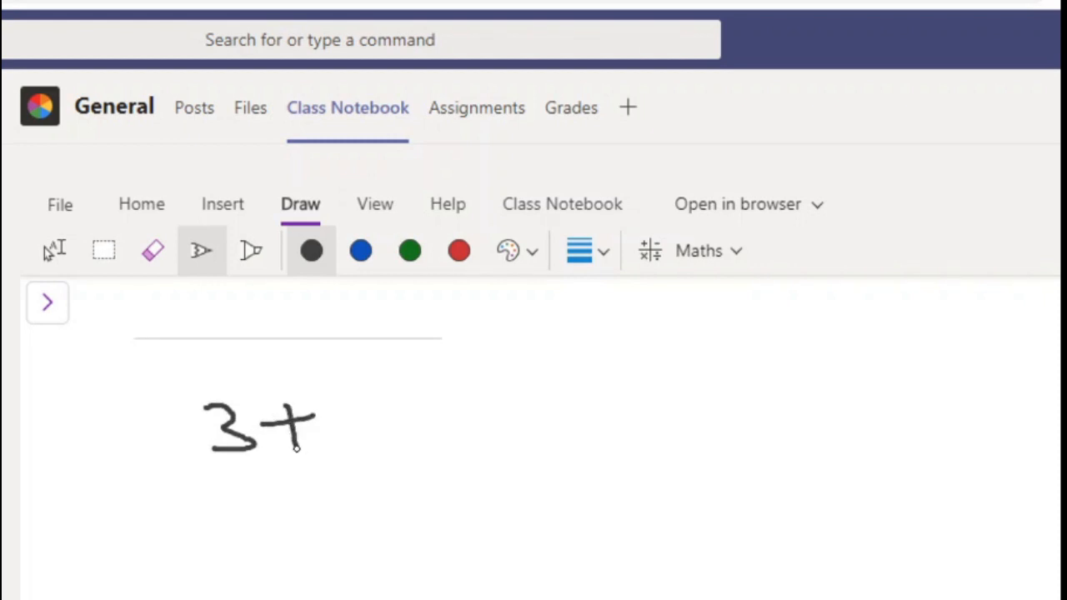
{"action": "mouse_move", "coordinate": [356, 397]}
{"action": "left_mouse_down"}
{"action": "mouse_move", "coordinate": [360, 449]}
{"action": "mouse_move", "coordinate": [419, 388]}
{"action": "mouse_move", "coordinate": [477, 419]}
{"action": "mouse_move", "coordinate": [477, 443]}
{"action": "left_mouse_up"}
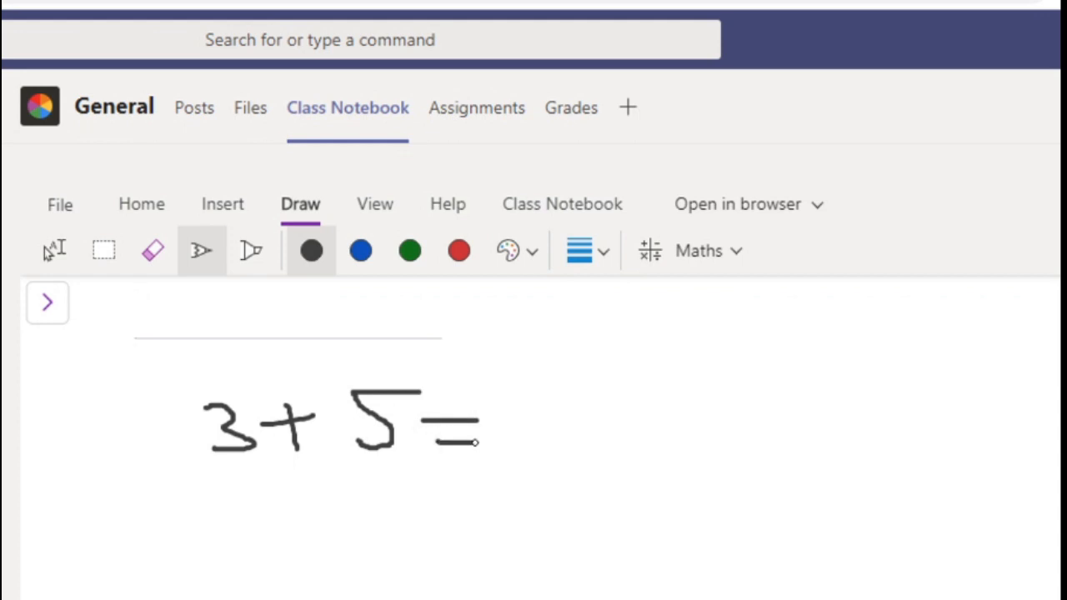
{"action": "mouse_move", "coordinate": [543, 417]}
{"action": "left_mouse_down"}
{"action": "mouse_move", "coordinate": [511, 433]}
{"action": "mouse_move", "coordinate": [542, 391]}
{"action": "mouse_move", "coordinate": [536, 415]}
{"action": "left_mouse_up"}
Step: Handwrite the equations a + b = 9 and x² + y² = 13 beneath 3 + 5 = 8
{"action": "mouse_move", "coordinate": [236, 565]}
{"action": "left_mouse_down"}
{"action": "mouse_move", "coordinate": [224, 586]}
{"action": "mouse_move", "coordinate": [250, 557]}
{"action": "mouse_move", "coordinate": [258, 584]}
{"action": "mouse_move", "coordinate": [323, 560]}
{"action": "mouse_move", "coordinate": [300, 588]}
{"action": "left_mouse_up"}
{"action": "mouse_move", "coordinate": [341, 538]}
{"action": "left_mouse_down"}
{"action": "mouse_move", "coordinate": [353, 590]}
{"action": "mouse_move", "coordinate": [384, 564]}
{"action": "mouse_move", "coordinate": [357, 595]}
{"action": "left_mouse_up"}
{"action": "mouse_move", "coordinate": [417, 572]}
{"action": "left_mouse_down"}
{"action": "mouse_move", "coordinate": [463, 572]}
{"action": "mouse_move", "coordinate": [465, 584]}
{"action": "left_mouse_up"}
{"action": "mouse_move", "coordinate": [550, 559]}
{"action": "left_mouse_down"}
{"action": "mouse_move", "coordinate": [519, 568]}
{"action": "mouse_move", "coordinate": [553, 557]}
{"action": "mouse_move", "coordinate": [555, 598]}
{"action": "left_mouse_up"}
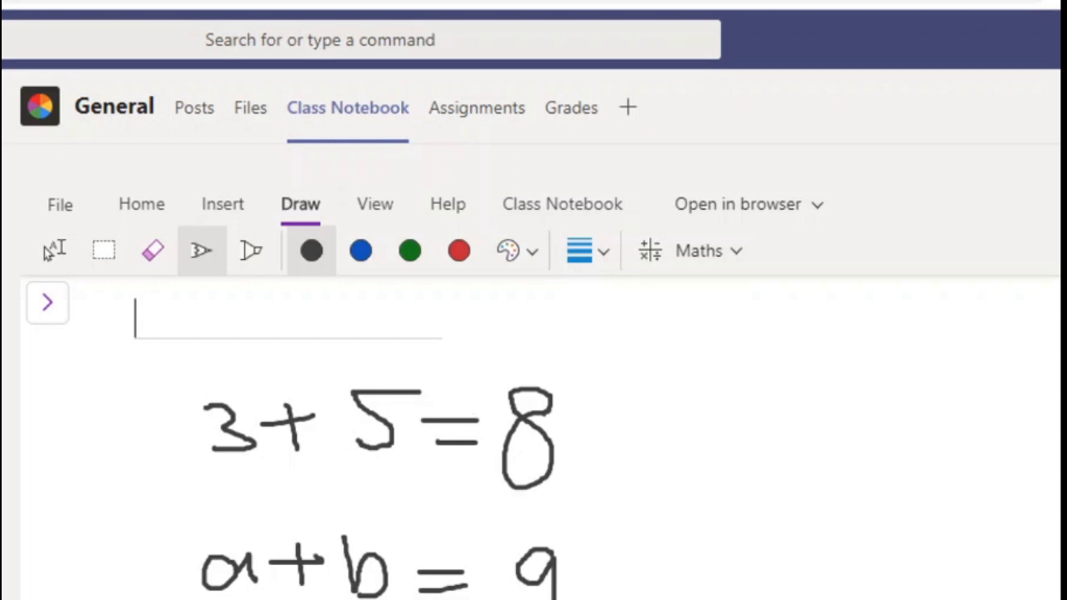
Step: Select all the handwritten equations and convert the ink to typed maths
{"action": "left_click", "coordinate": [108, 267]}
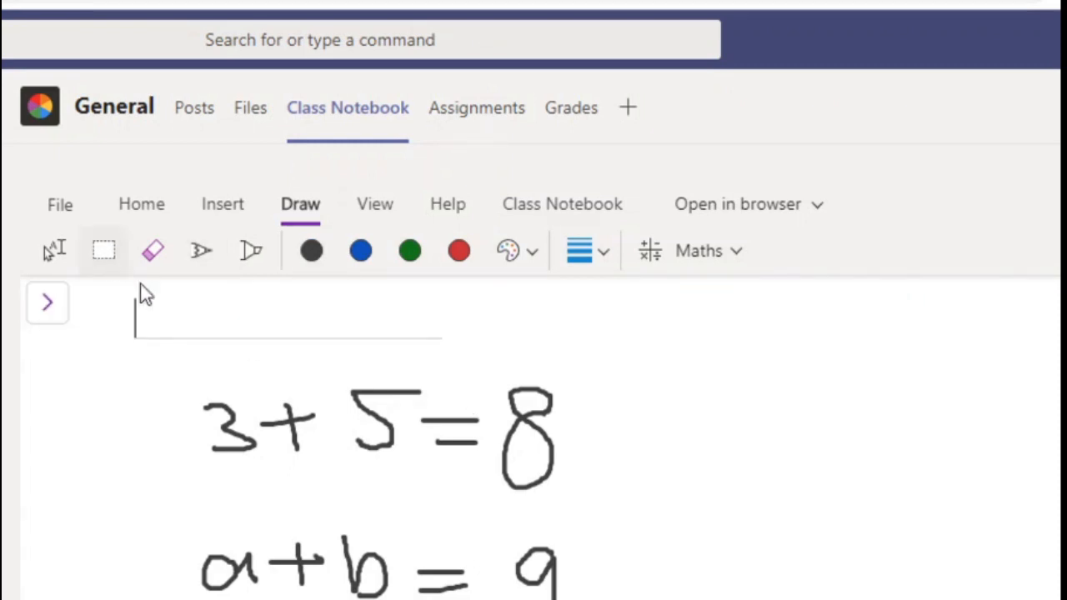
{"action": "mouse_move", "coordinate": [117, 372]}
{"action": "left_mouse_down"}
{"action": "mouse_move", "coordinate": [506, 599]}
{"action": "mouse_move", "coordinate": [755, 599]}
{"action": "left_mouse_up"}
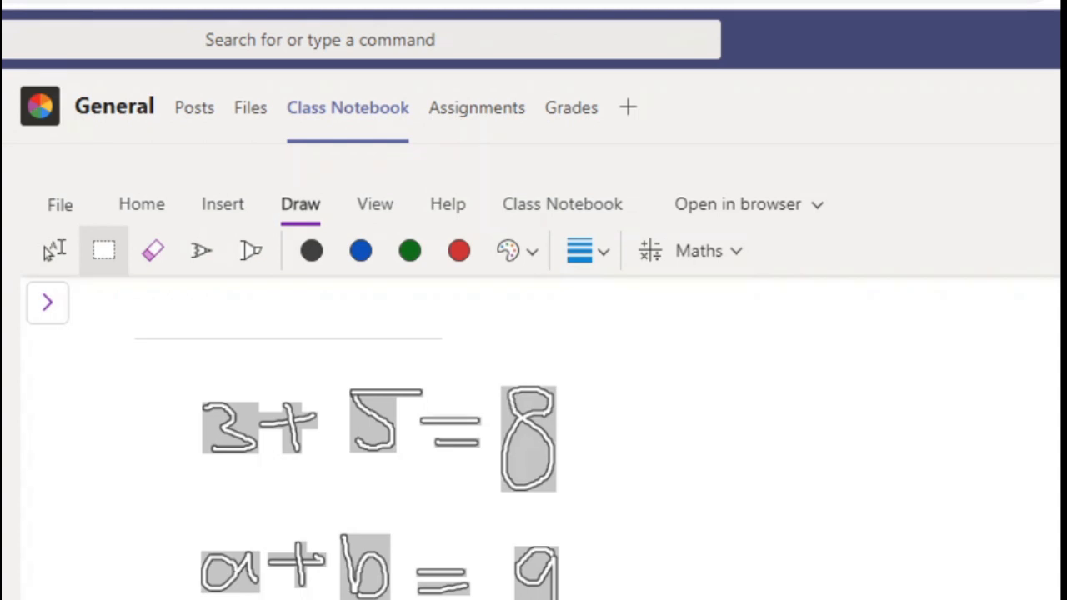
{"action": "left_click", "coordinate": [685, 252]}
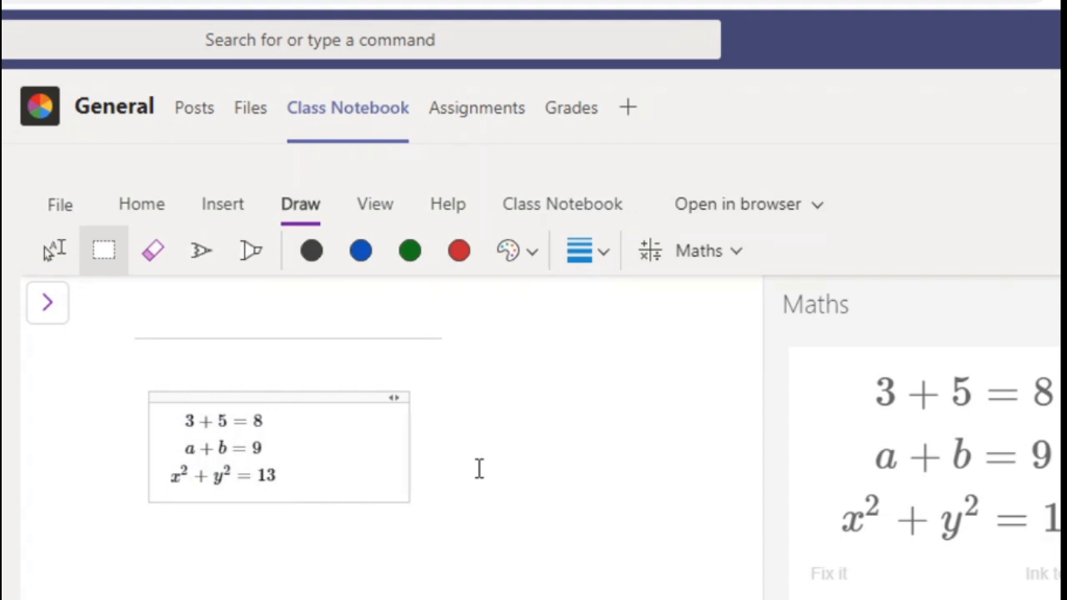
{"action": "left_click", "coordinate": [480, 469]}
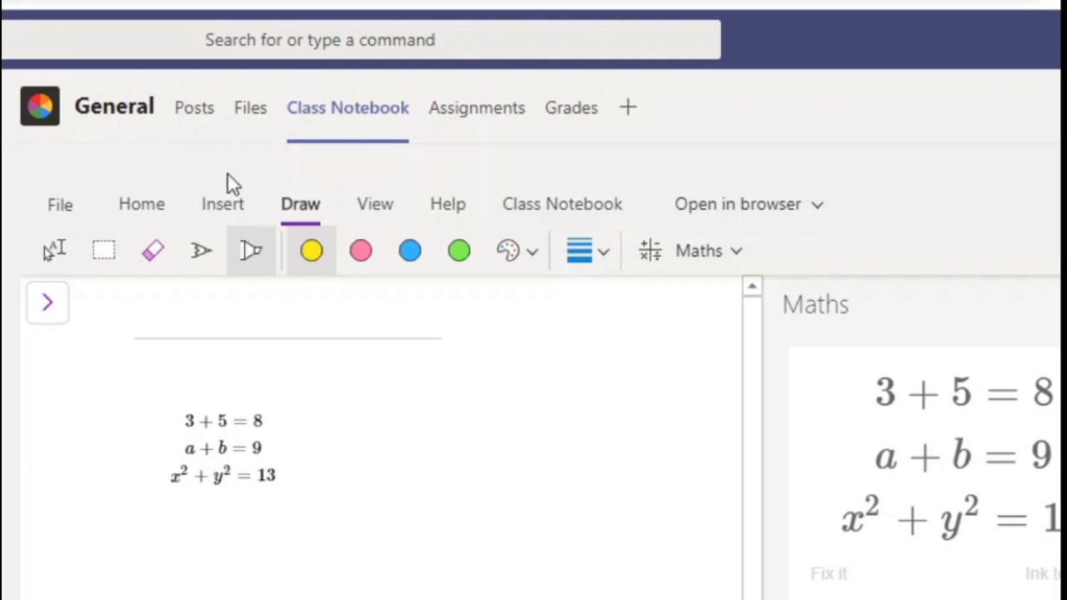
Step: Highlight the equation a + b = 9 in pink and x² + y² = 13 in yellow
{"action": "left_click", "coordinate": [365, 252]}
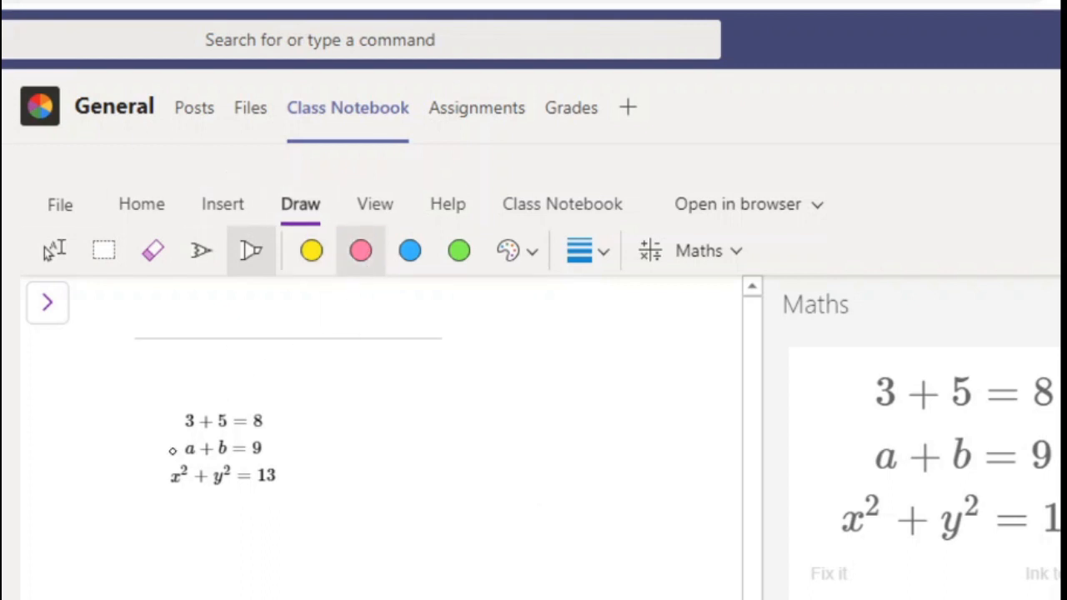
{"action": "left_click_drag", "start_coordinate": [175, 448], "coordinate": [270, 448]}
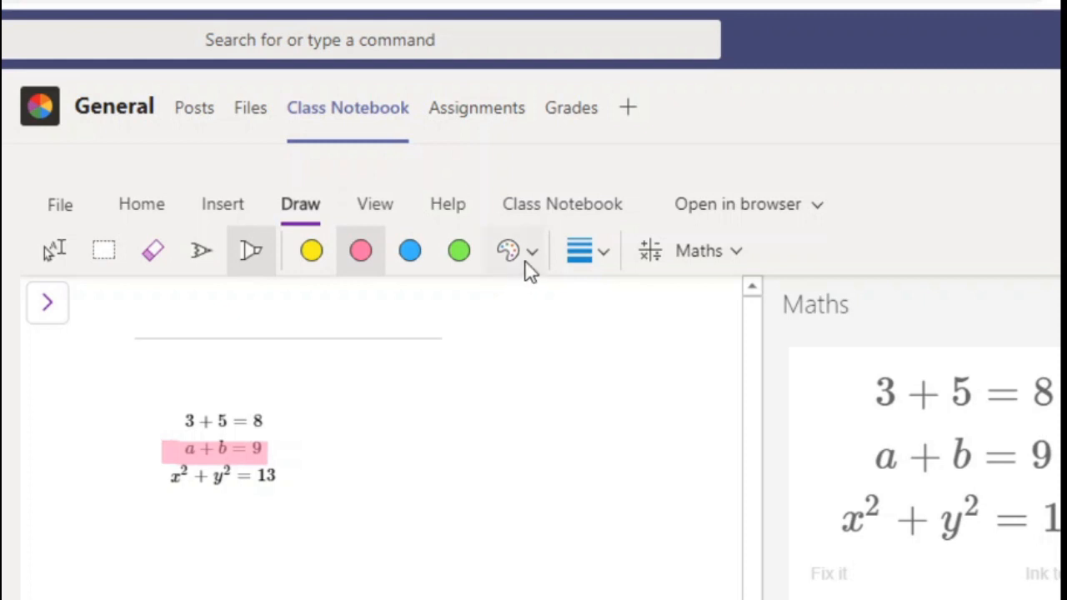
{"action": "left_click", "coordinate": [529, 267]}
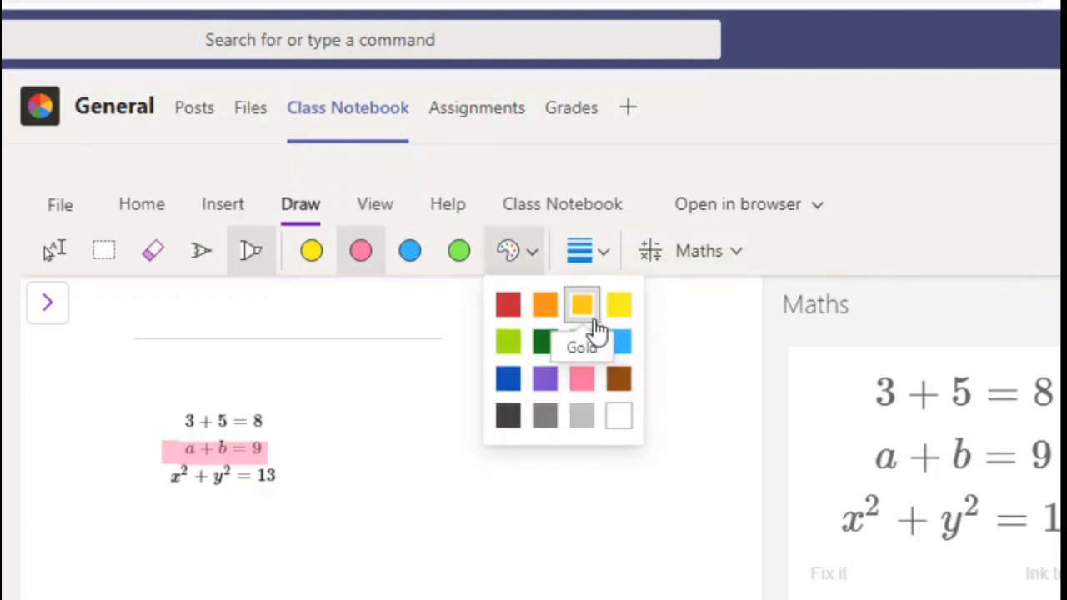
{"action": "left_click", "coordinate": [617, 307]}
{"action": "left_click_drag", "start_coordinate": [158, 473], "coordinate": [288, 475]}
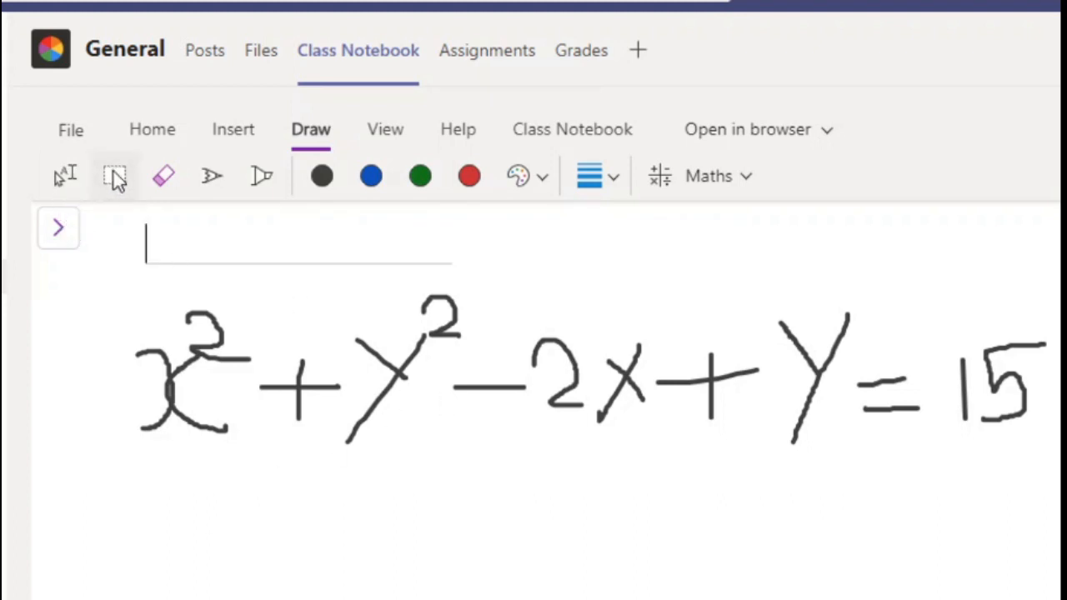
Step: Select the handwritten equation x² + y² − 2x + y = 15 and have Maths solve it for x
{"action": "mouse_move", "coordinate": [105, 292]}
{"action": "left_mouse_down"}
{"action": "mouse_move", "coordinate": [926, 485]}
{"action": "mouse_move", "coordinate": [1060, 495]}
{"action": "left_mouse_up"}
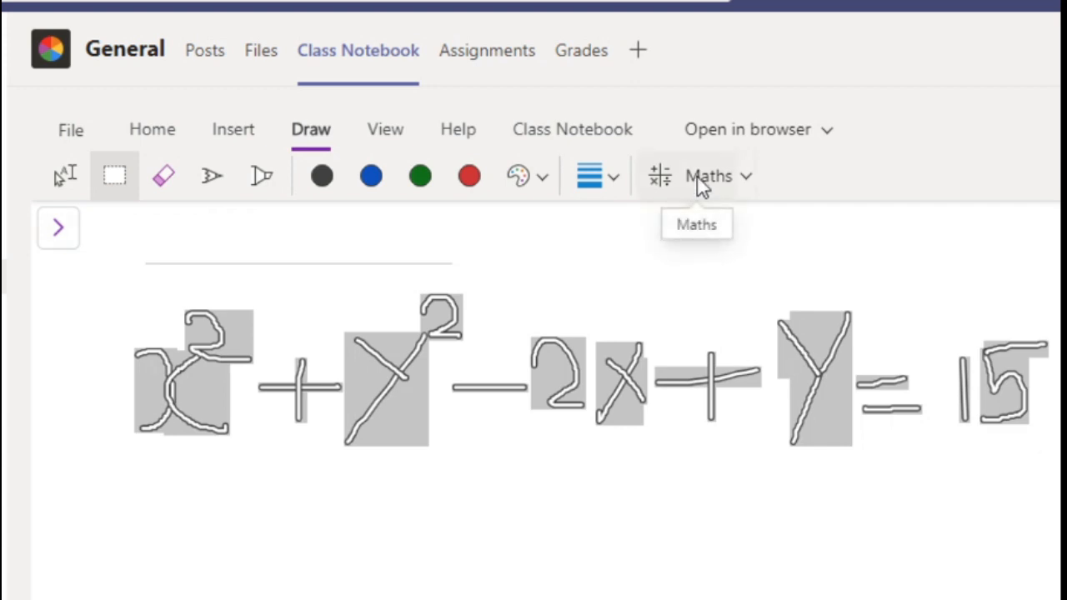
{"action": "left_click", "coordinate": [697, 175]}
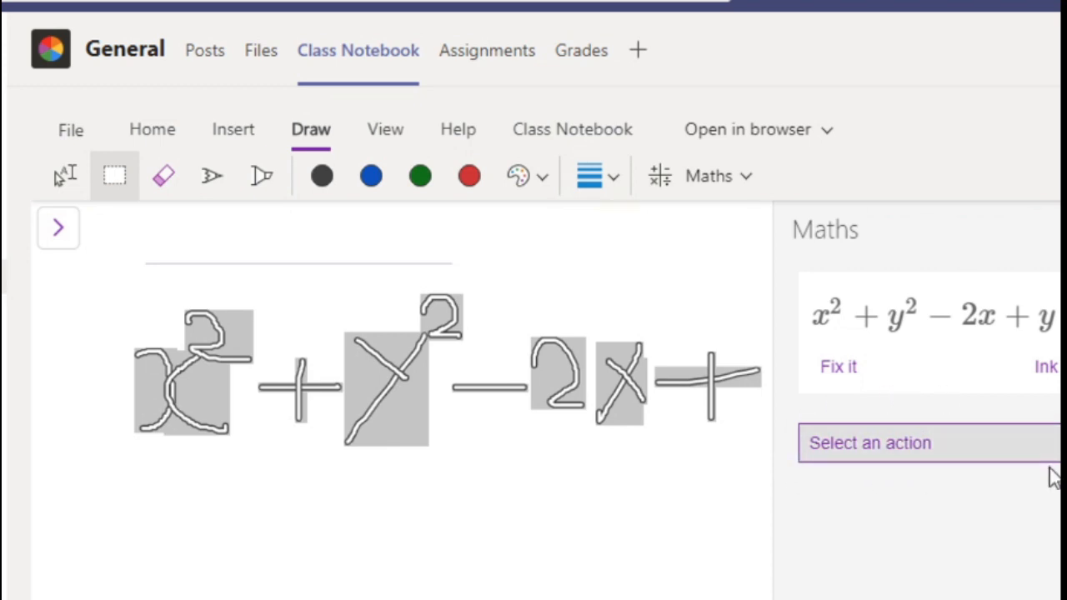
{"action": "left_click", "coordinate": [945, 482]}
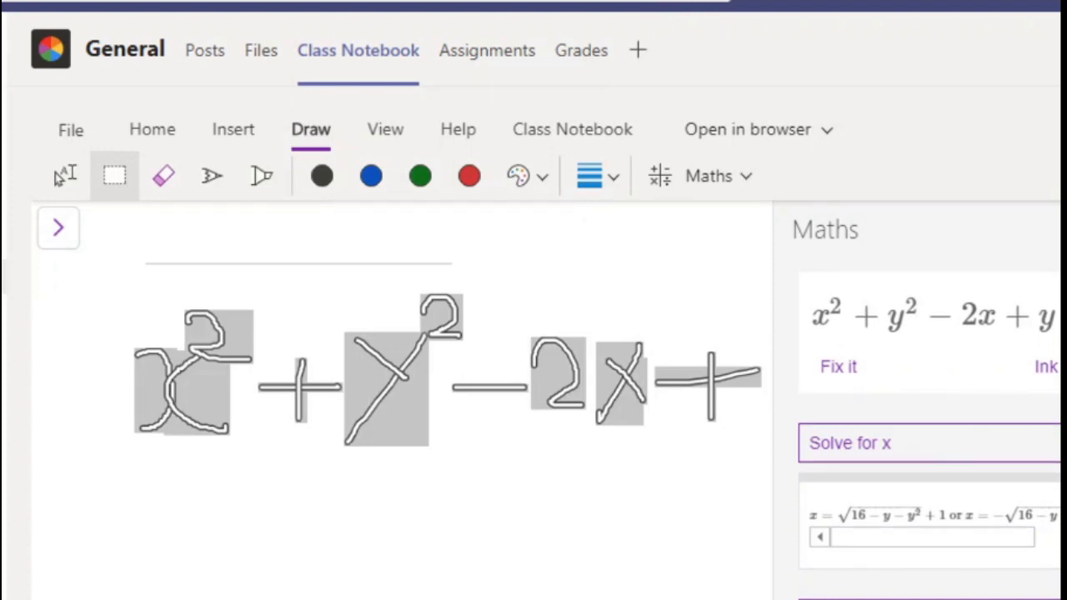
Step: Read through the worked steps for completing the square in the solution for x
{"action": "scroll", "coordinate": [929, 426], "scroll_direction": "down", "scroll_amount": 4}
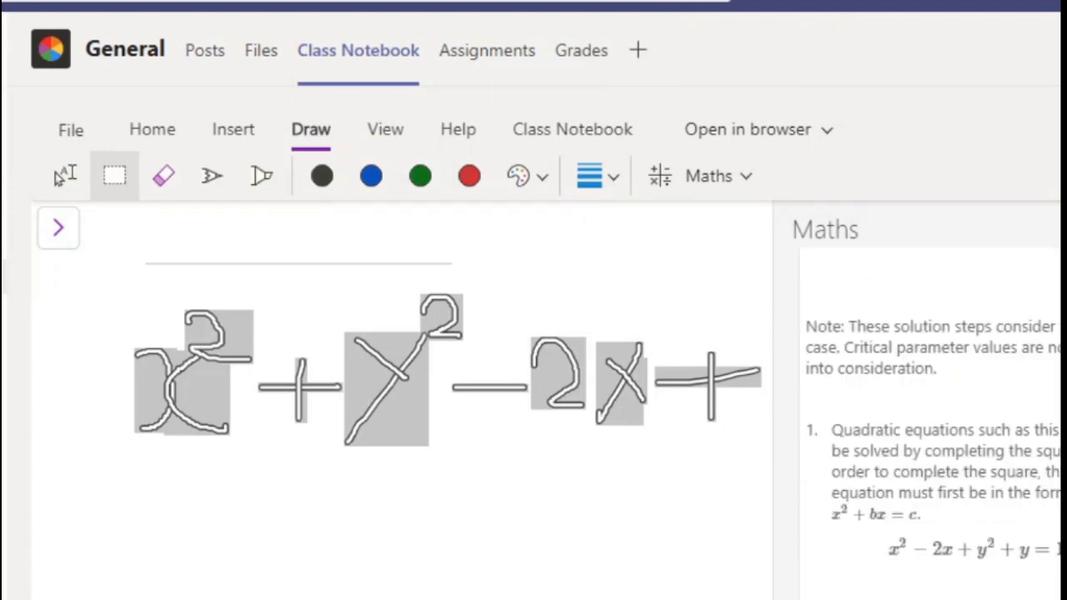
{"action": "scroll", "coordinate": [929, 425], "scroll_direction": "up", "scroll_amount": 5}
{"action": "scroll", "coordinate": [930, 425], "scroll_direction": "down", "scroll_amount": 4}
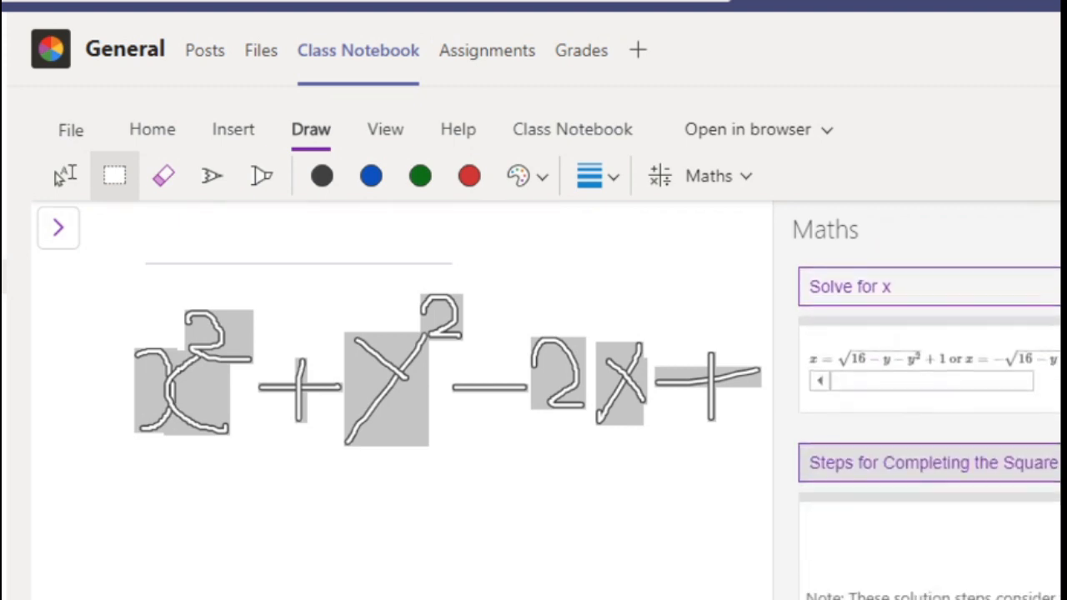
{"action": "scroll", "coordinate": [930, 425], "scroll_direction": "down", "scroll_amount": 1}
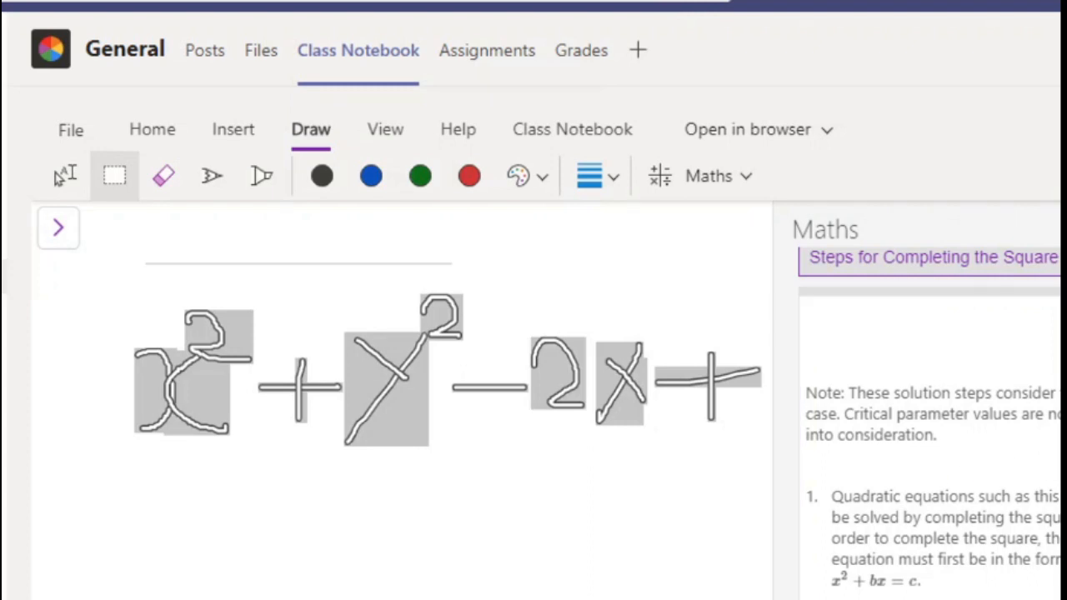
{"action": "scroll", "coordinate": [929, 481], "scroll_direction": "down", "scroll_amount": 3}
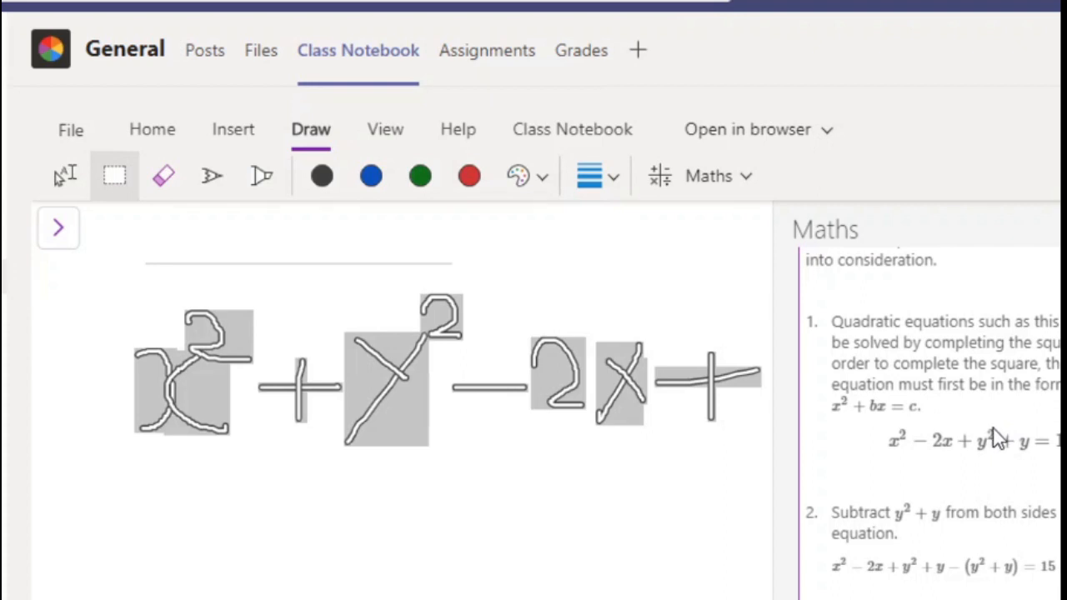
{"action": "scroll", "coordinate": [993, 434], "scroll_direction": "down", "scroll_amount": 3}
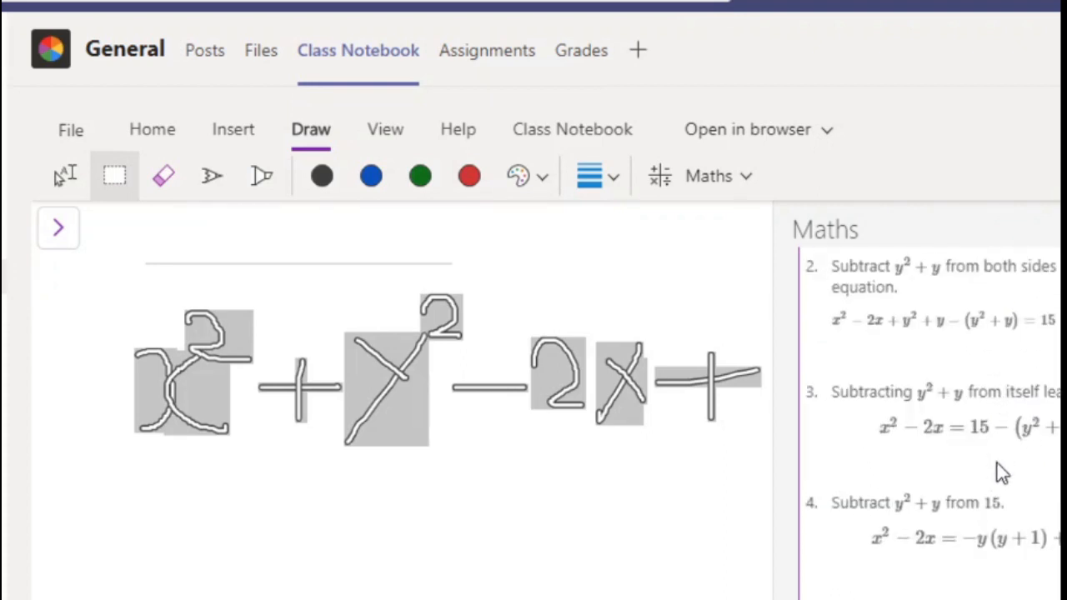
{"action": "scroll", "coordinate": [991, 505], "scroll_direction": "down", "scroll_amount": 7}
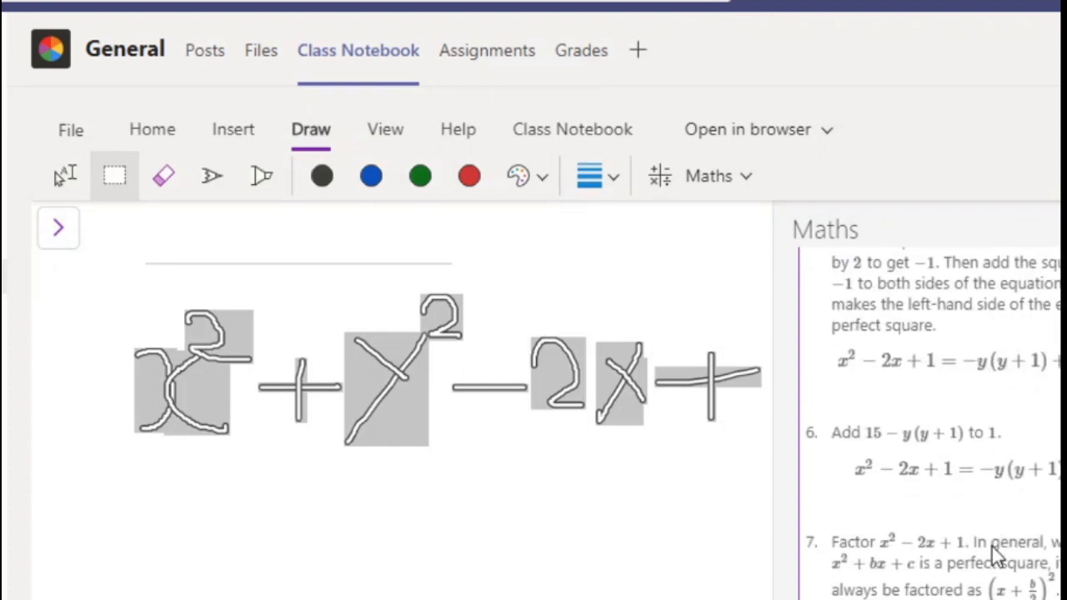
{"action": "scroll", "coordinate": [992, 547], "scroll_direction": "down", "scroll_amount": 2}
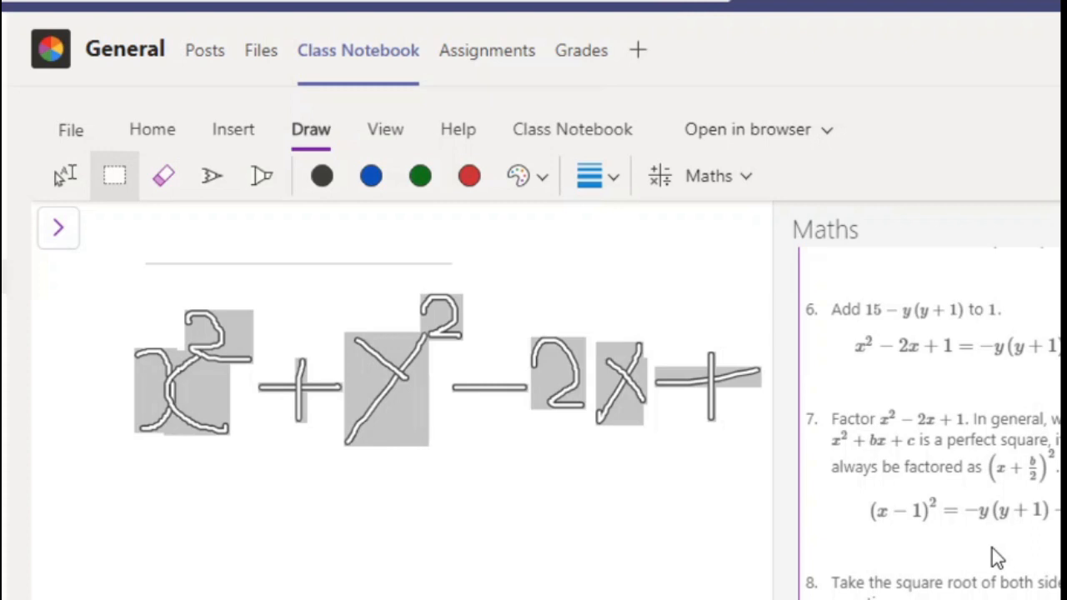
{"action": "scroll", "coordinate": [992, 548], "scroll_direction": "down", "scroll_amount": 4}
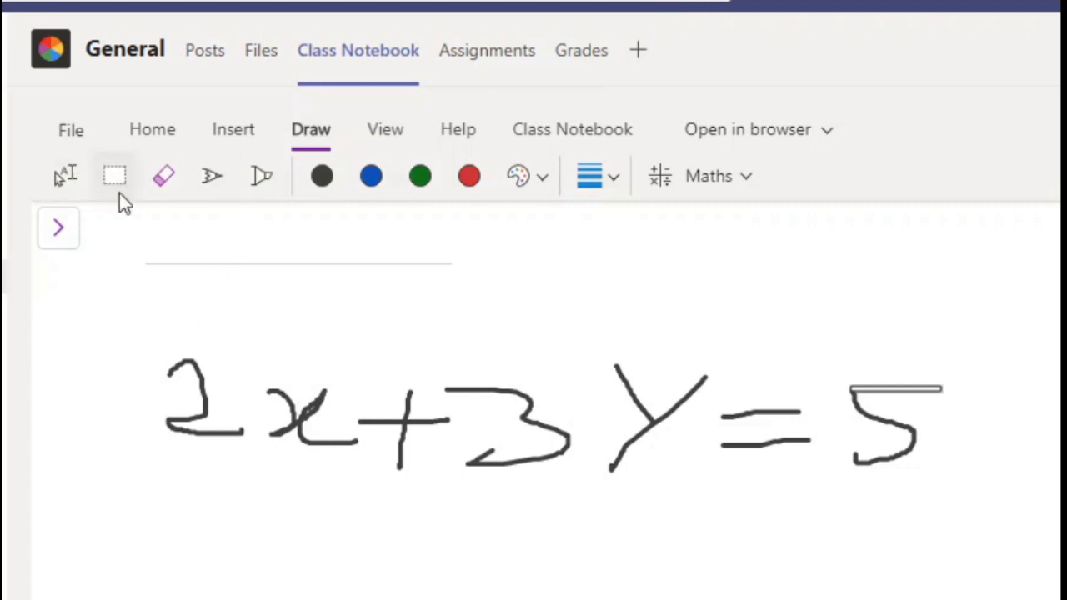
Step: Select the handwritten equation 2x + 3y = 5 and have Maths solve it for x
{"action": "left_click_drag", "start_coordinate": [115, 285], "coordinate": [999, 594]}
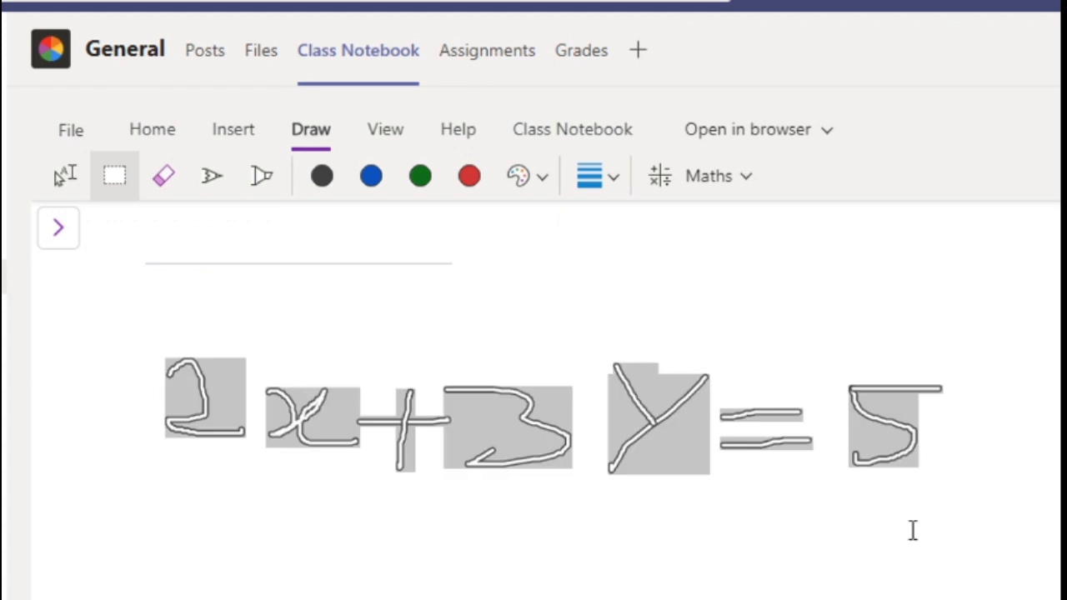
{"action": "left_click", "coordinate": [698, 177]}
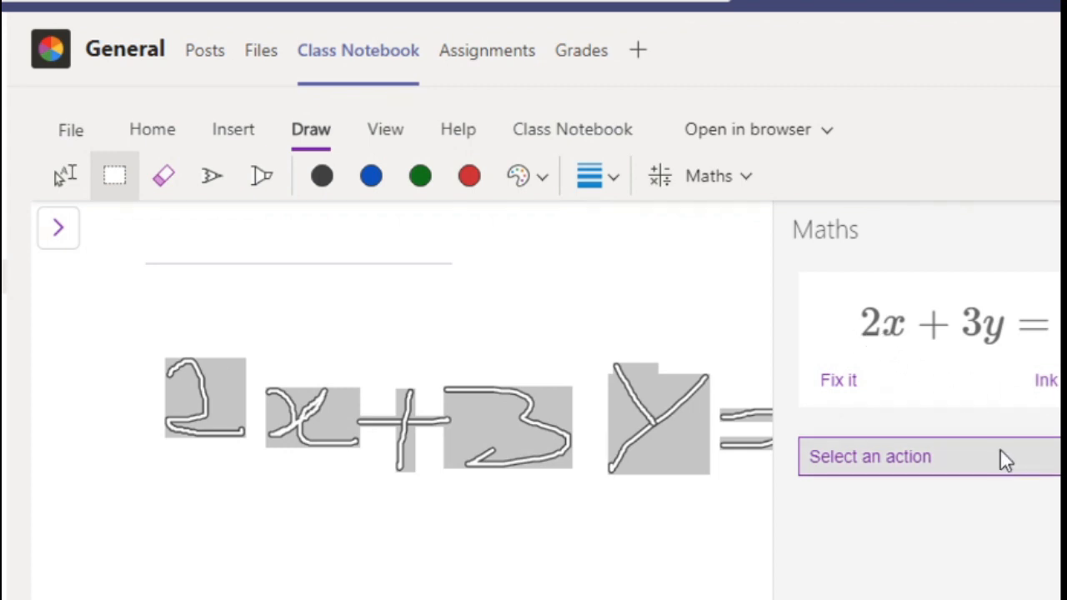
{"action": "left_click", "coordinate": [944, 495]}
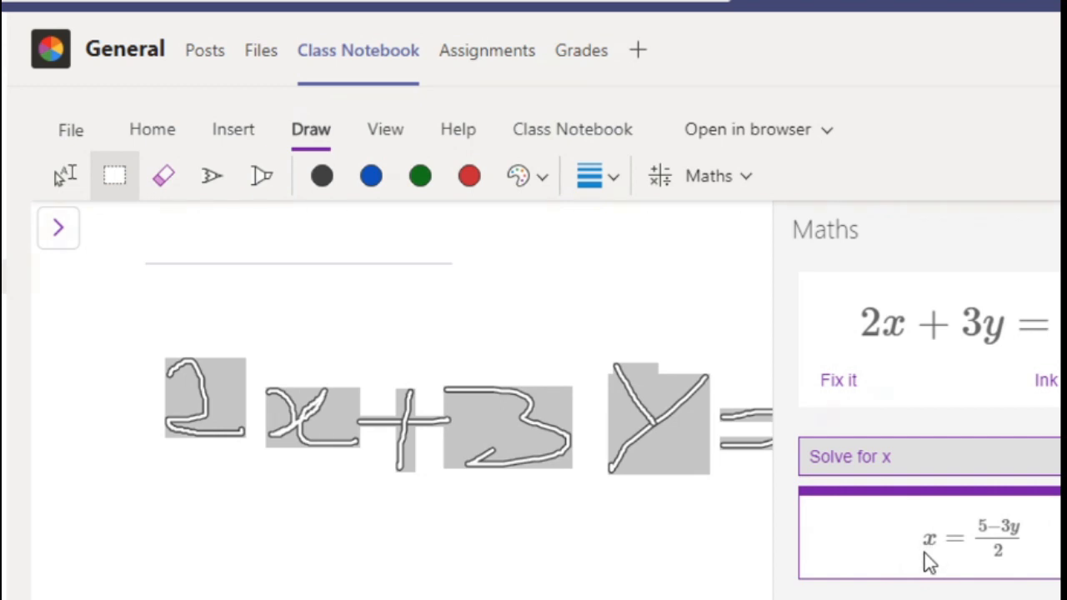
Step: Solve 2x + 3y = 5 for y and plot the equation in 2D
{"action": "left_click", "coordinate": [958, 511]}
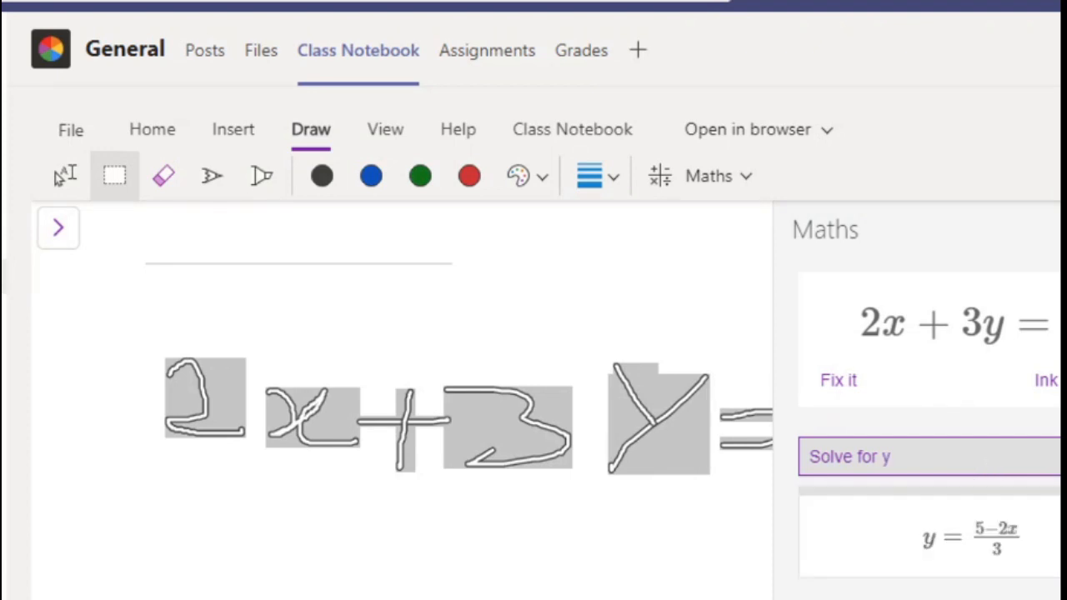
{"action": "left_click", "coordinate": [1046, 531]}
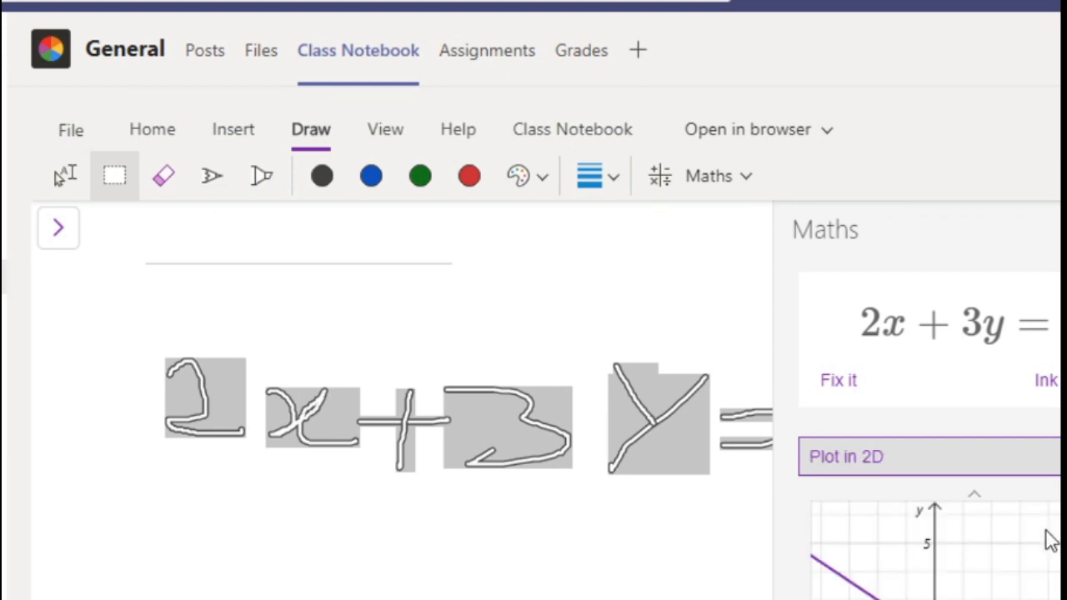
{"action": "scroll", "coordinate": [930, 400], "scroll_direction": "down", "scroll_amount": 2}
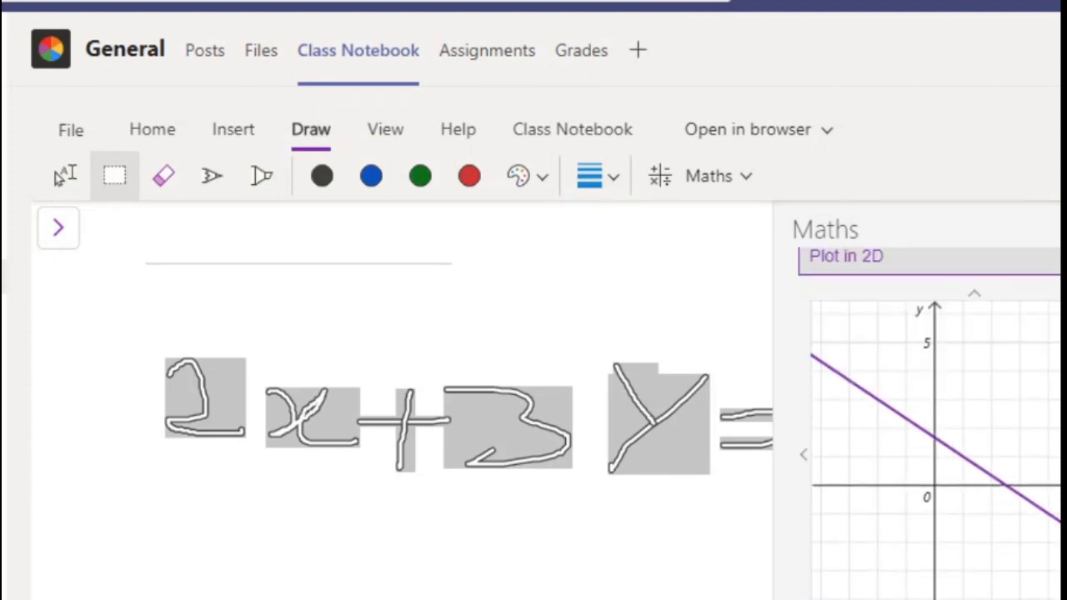
Step: Insert the 2D plot of 2x + 3y = 5 on the page below the handwritten equation and delete it again
{"action": "scroll", "coordinate": [930, 400], "scroll_direction": "up", "scroll_amount": 2}
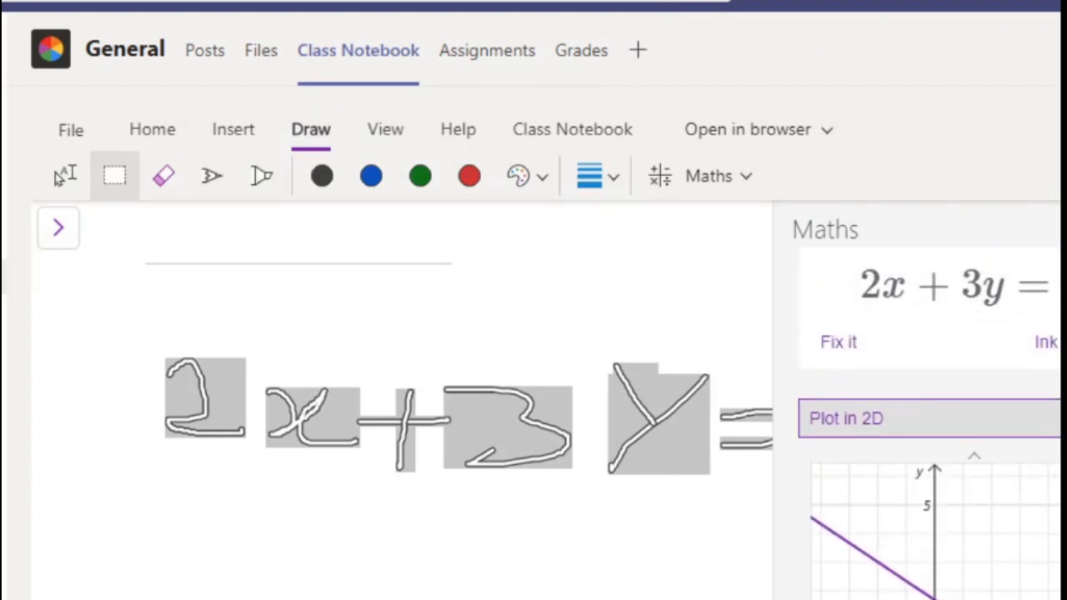
{"action": "scroll", "coordinate": [1038, 463], "scroll_direction": "down", "scroll_amount": 2}
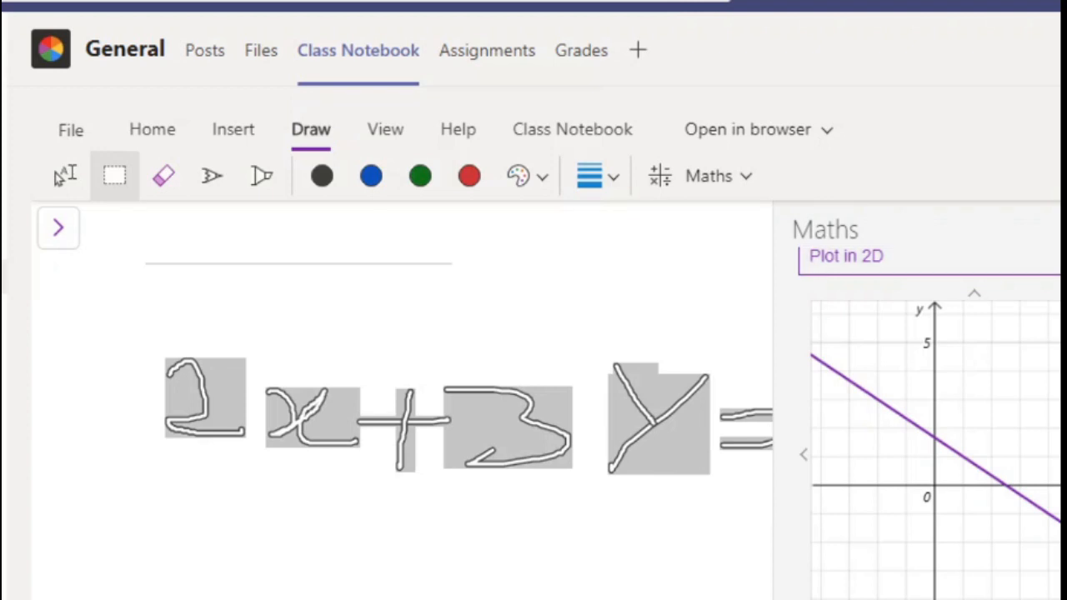
{"action": "left_click", "coordinate": [160, 515]}
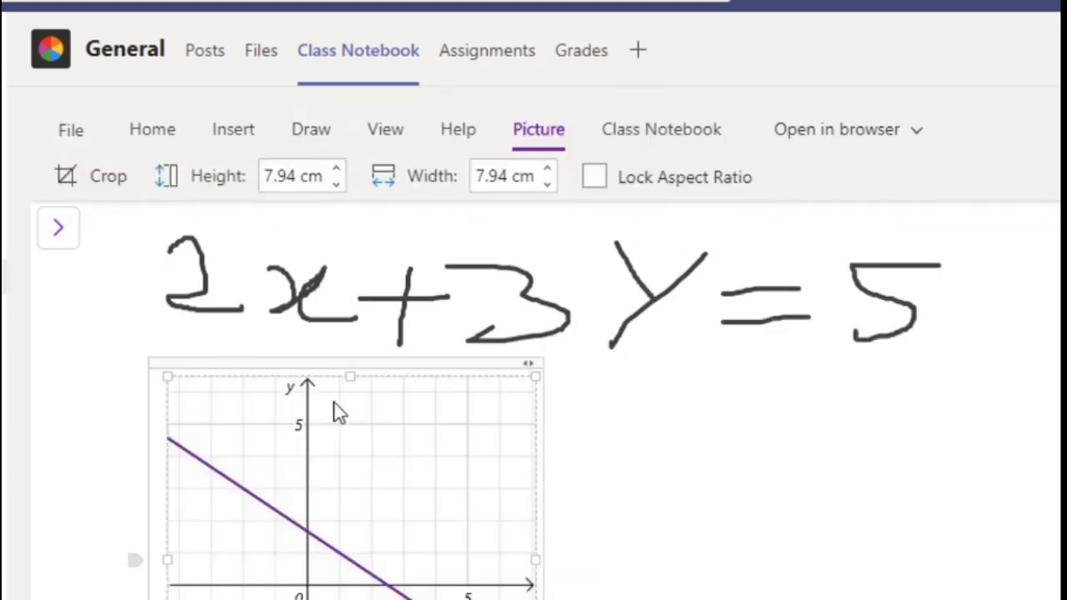
{"action": "left_click", "coordinate": [344, 367]}
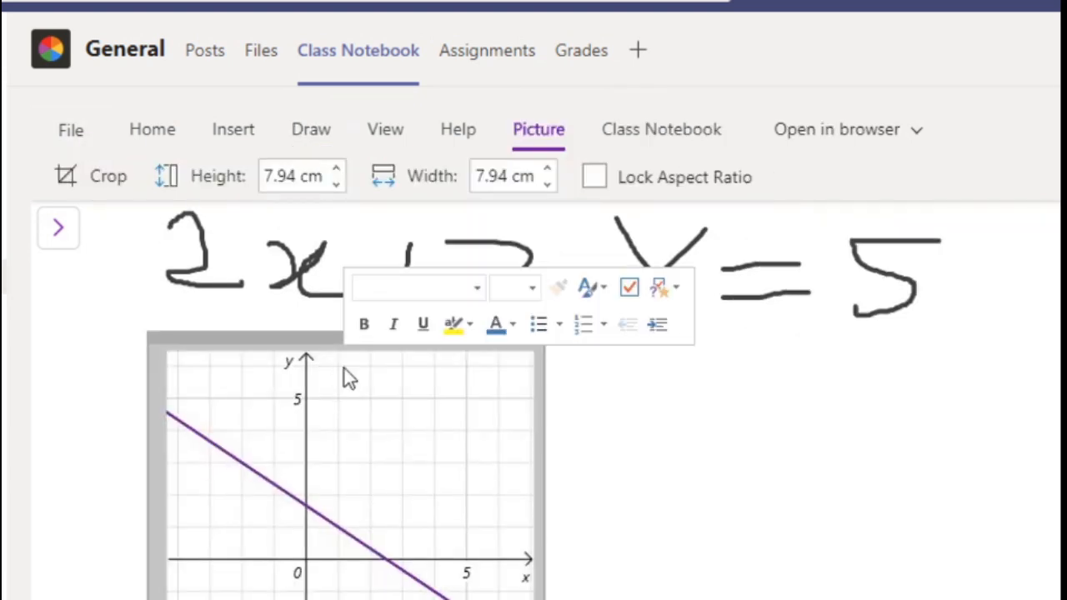
{"action": "key", "text": "Delete"}
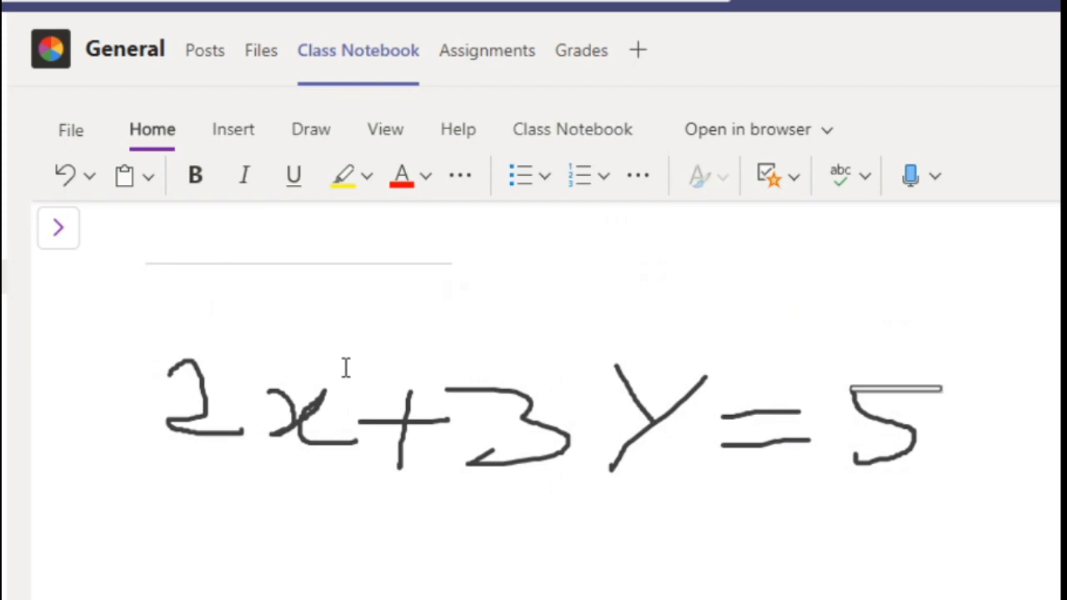
Step: Select the typed equations 2x + 3y = 5 and x = 5 and have Maths solve them for x, y
{"action": "left_click", "coordinate": [256, 562]}
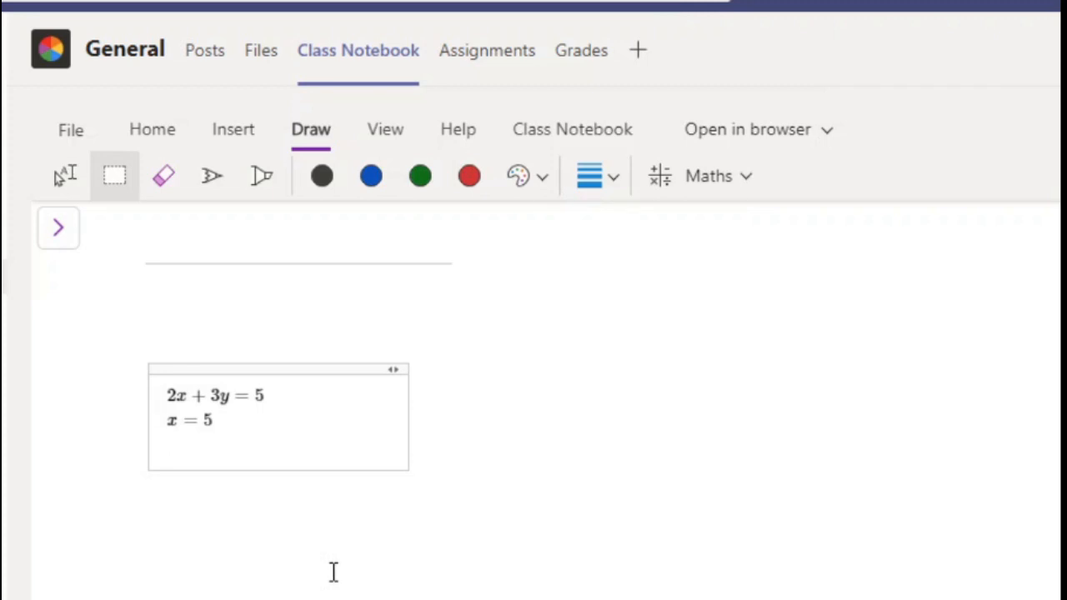
{"action": "left_click", "coordinate": [299, 370]}
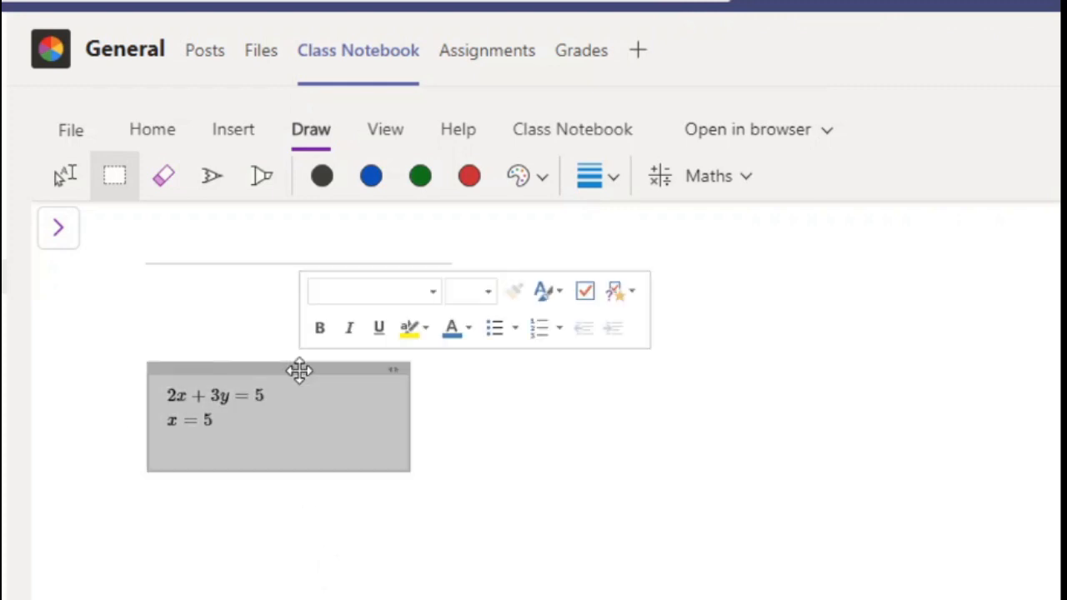
{"action": "left_click", "coordinate": [668, 176]}
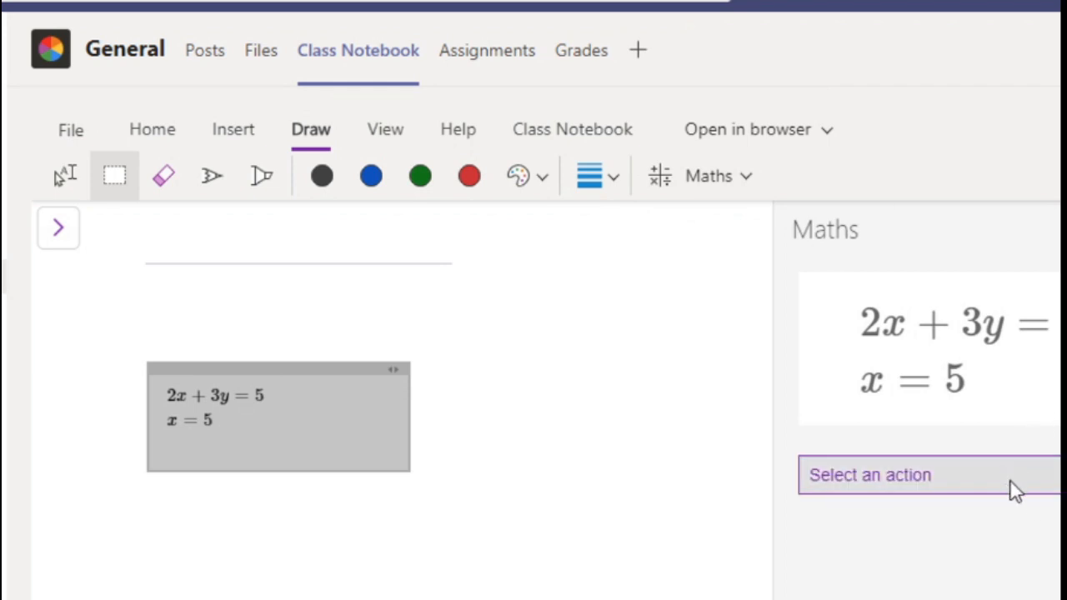
{"action": "left_click", "coordinate": [1015, 490]}
{"action": "left_click", "coordinate": [984, 520]}
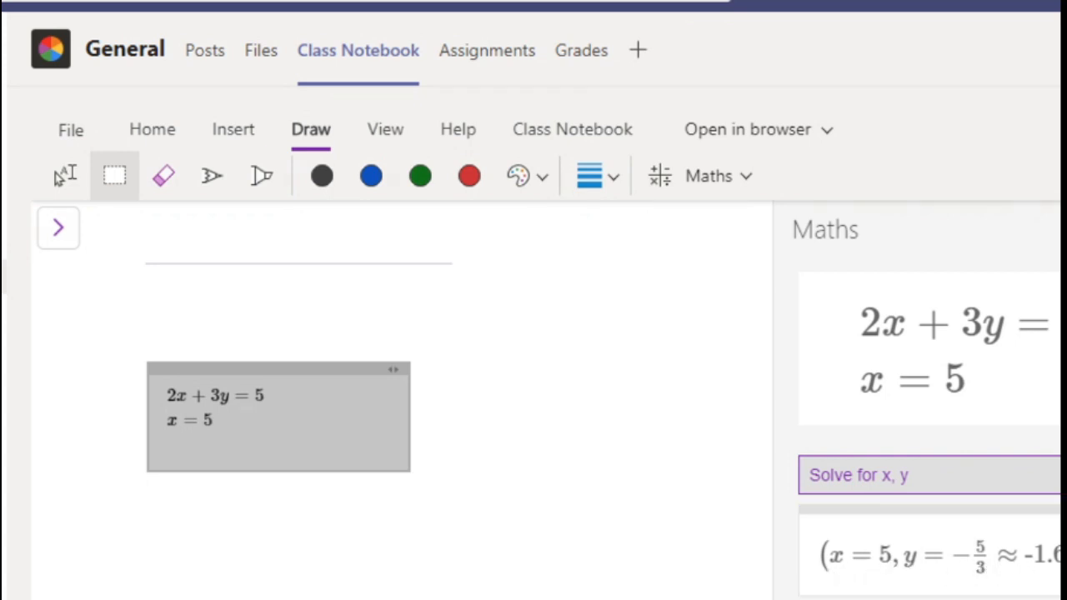
Step: Read through the worked solution steps for the system 2x + 3y = 5 and x = 5
{"action": "scroll", "coordinate": [929, 423], "scroll_direction": "down", "scroll_amount": 1}
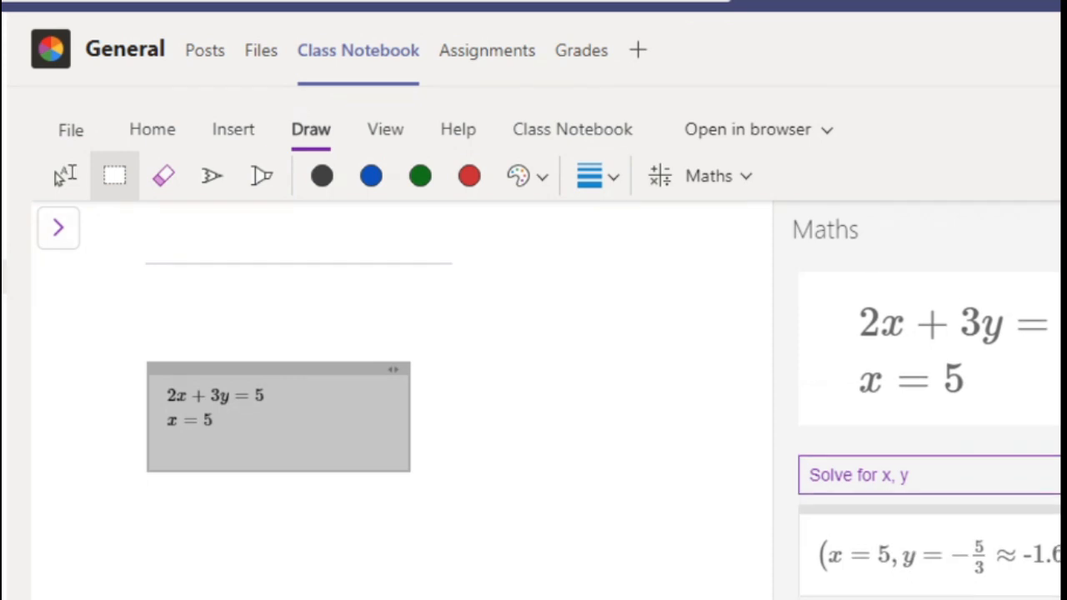
{"action": "scroll", "coordinate": [929, 425], "scroll_direction": "down", "scroll_amount": 5}
{"action": "scroll", "coordinate": [929, 425], "scroll_direction": "up", "scroll_amount": 2}
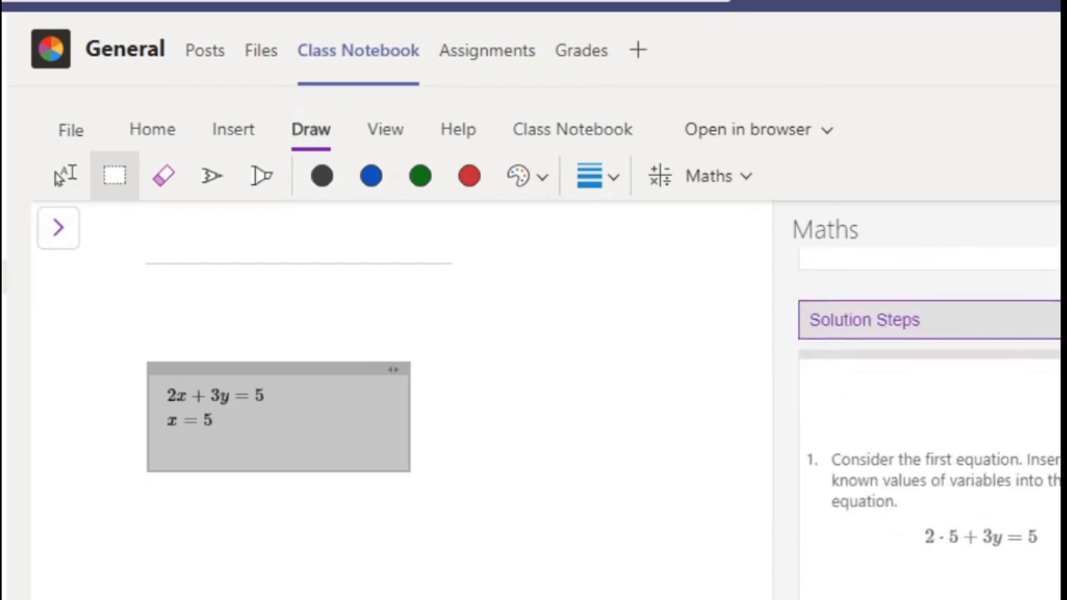
{"action": "scroll", "coordinate": [930, 417], "scroll_direction": "down", "scroll_amount": 1}
{"action": "scroll", "coordinate": [929, 423], "scroll_direction": "down", "scroll_amount": 7}
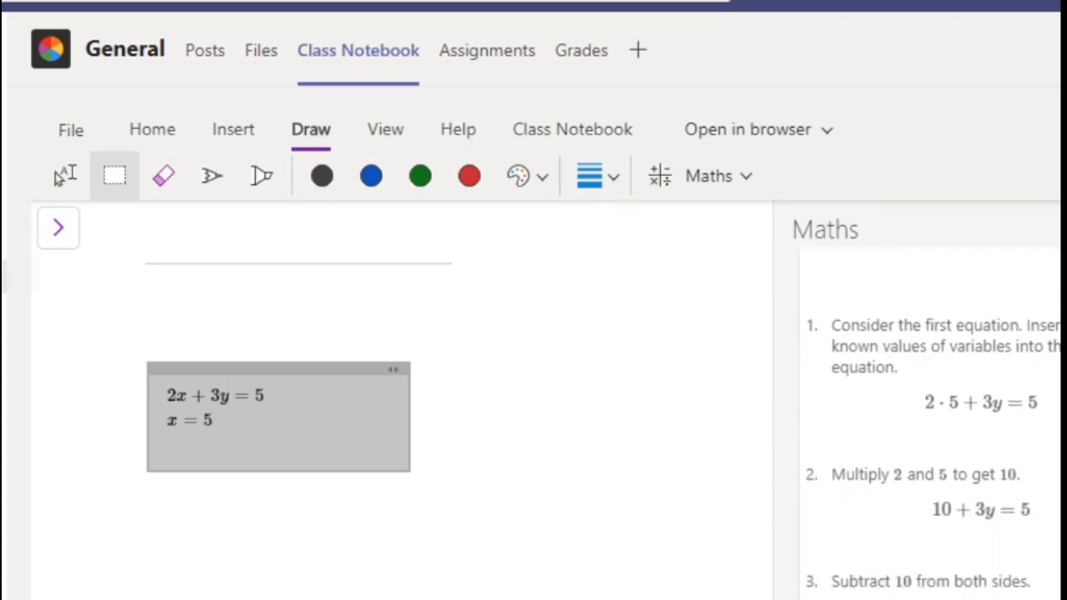
{"action": "scroll", "coordinate": [930, 423], "scroll_direction": "down", "scroll_amount": 7}
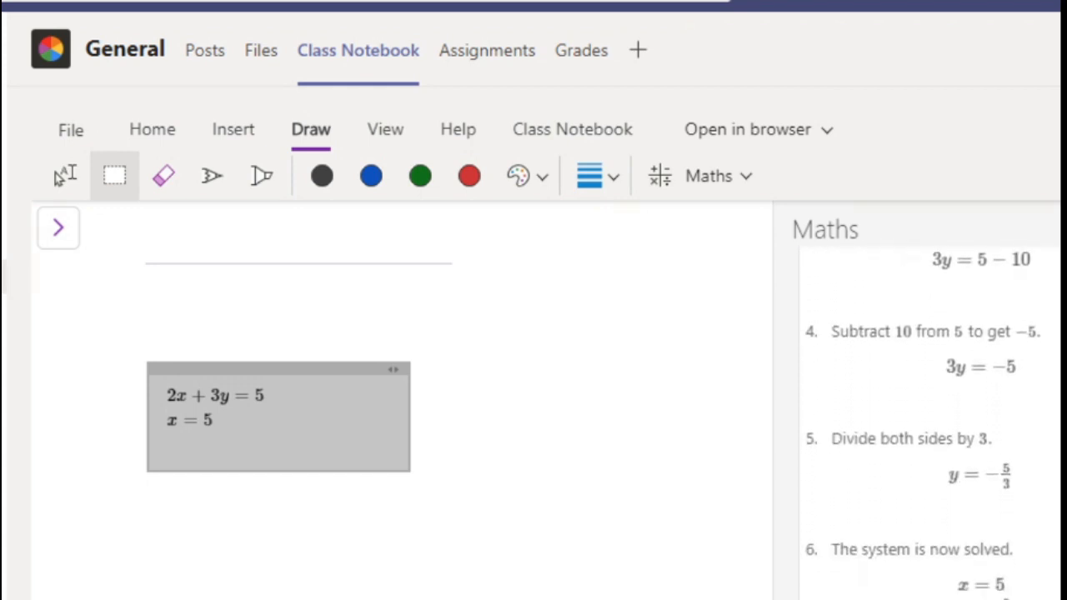
{"action": "scroll", "coordinate": [930, 422], "scroll_direction": "up", "scroll_amount": 4}
{"action": "scroll", "coordinate": [930, 423], "scroll_direction": "up", "scroll_amount": 10}
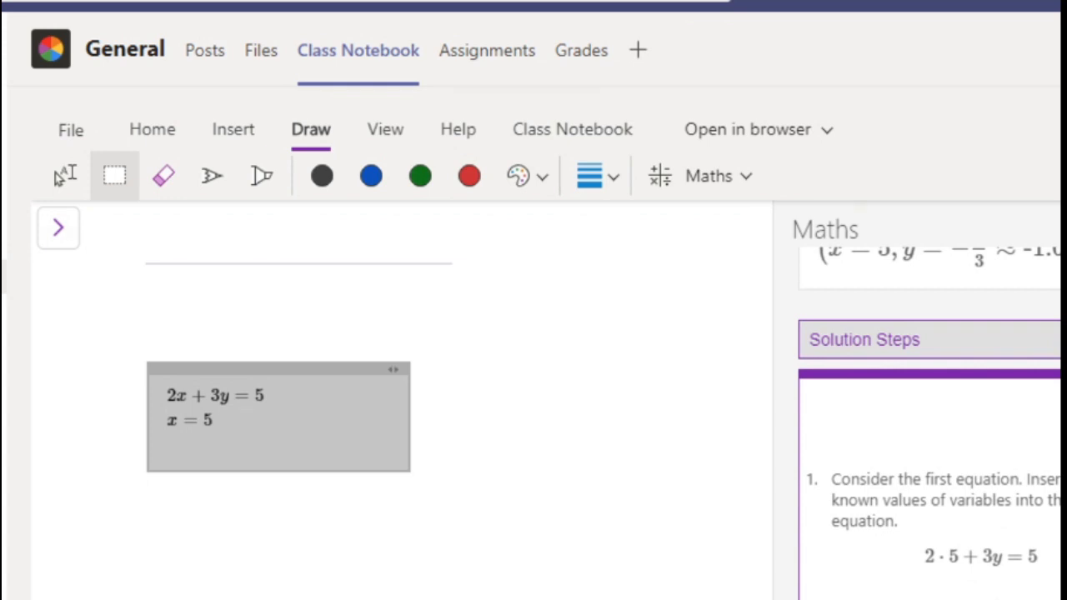
Step: Place the Solution Steps on the page beside the typed equations and check the inserted steps
{"action": "left_click_drag", "start_coordinate": [628, 449], "coordinate": [512, 328]}
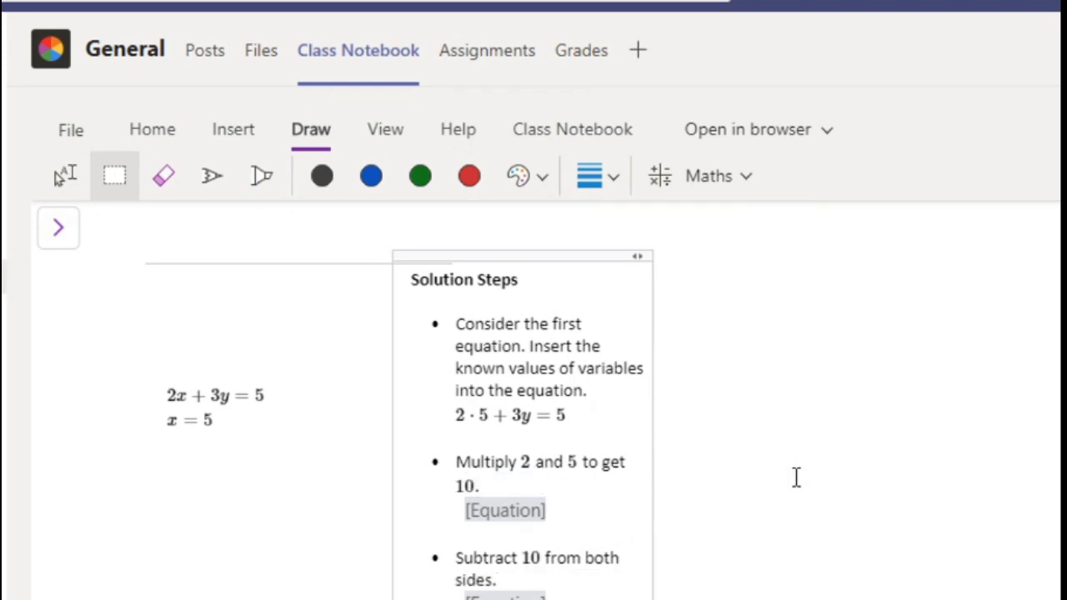
{"action": "scroll", "coordinate": [796, 476], "scroll_direction": "down", "scroll_amount": 3}
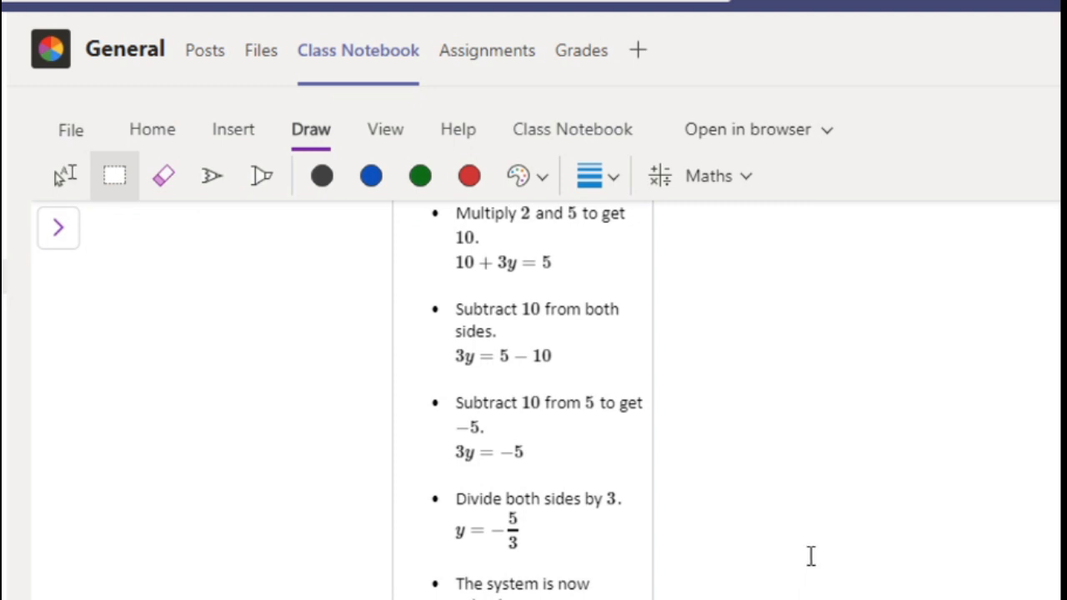
{"action": "scroll", "coordinate": [809, 554], "scroll_direction": "up", "scroll_amount": 3}
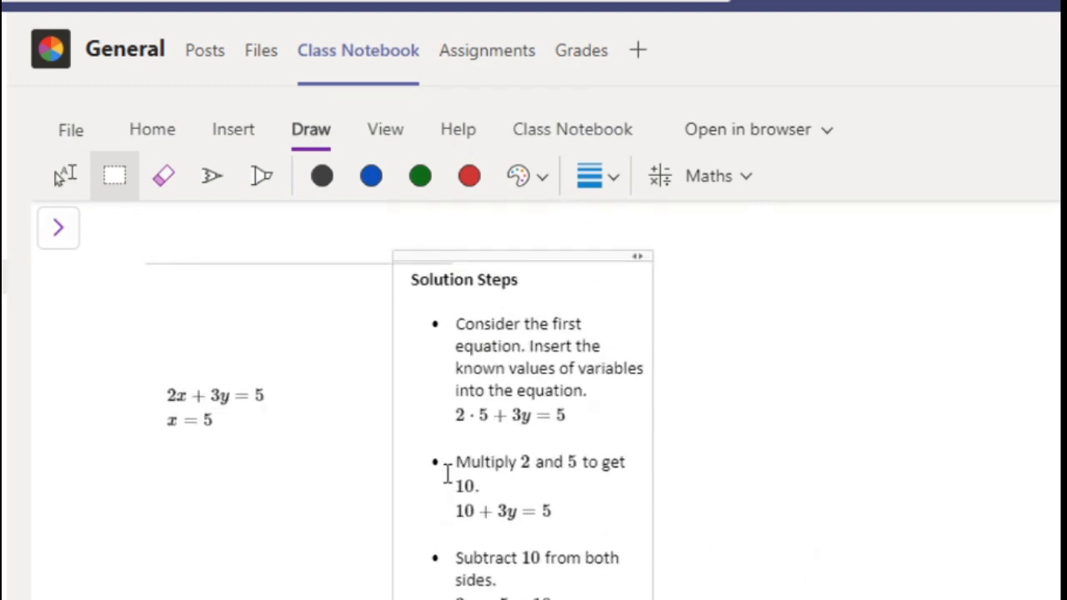